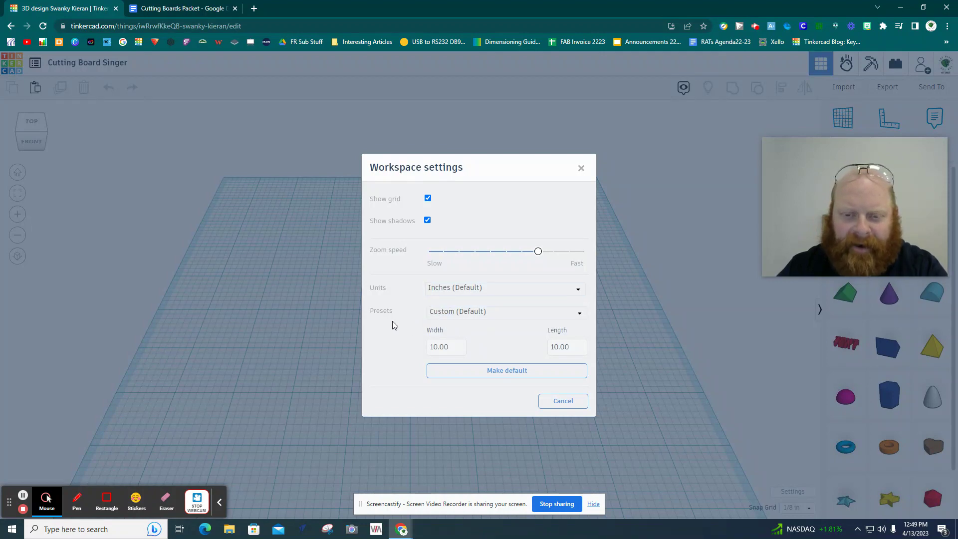
Set the workplane to a custom size of 12 inches wide by 12 inches long and make it the default.
left_click(441, 320)
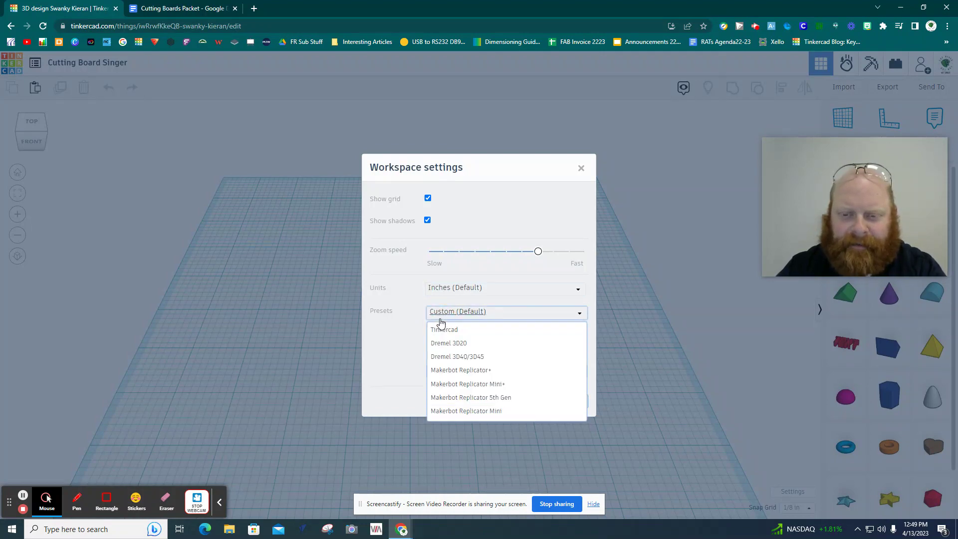
left_click(447, 357)
left_click(466, 346)
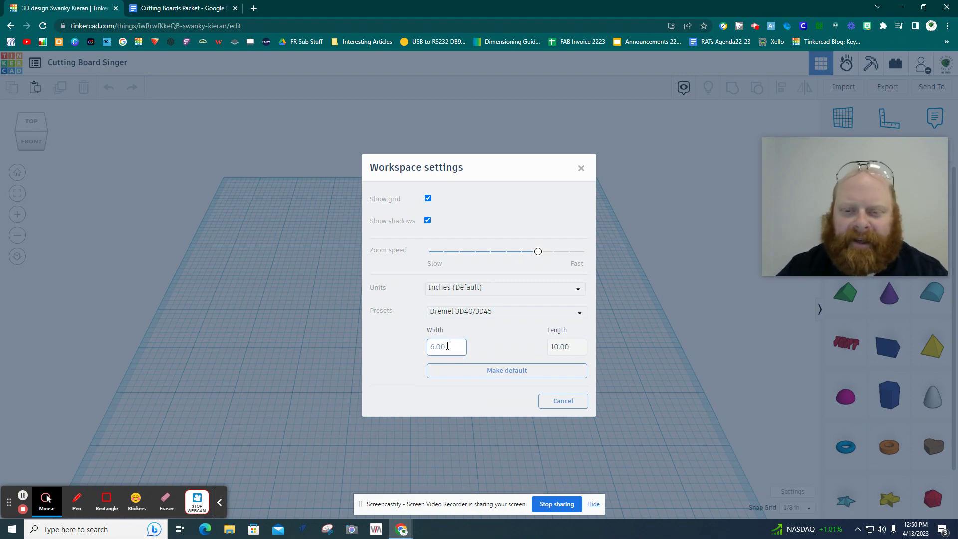
type("12")
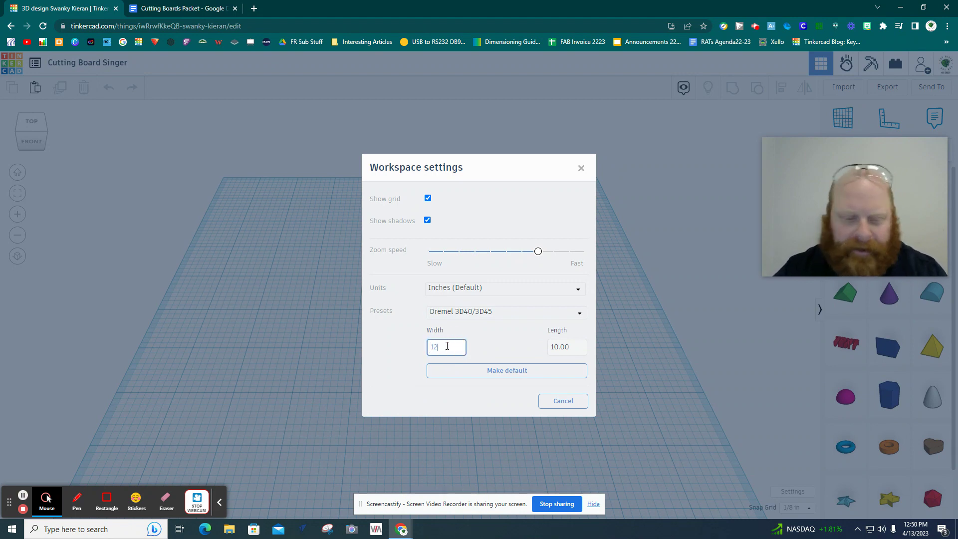
key("Tab")
type("12")
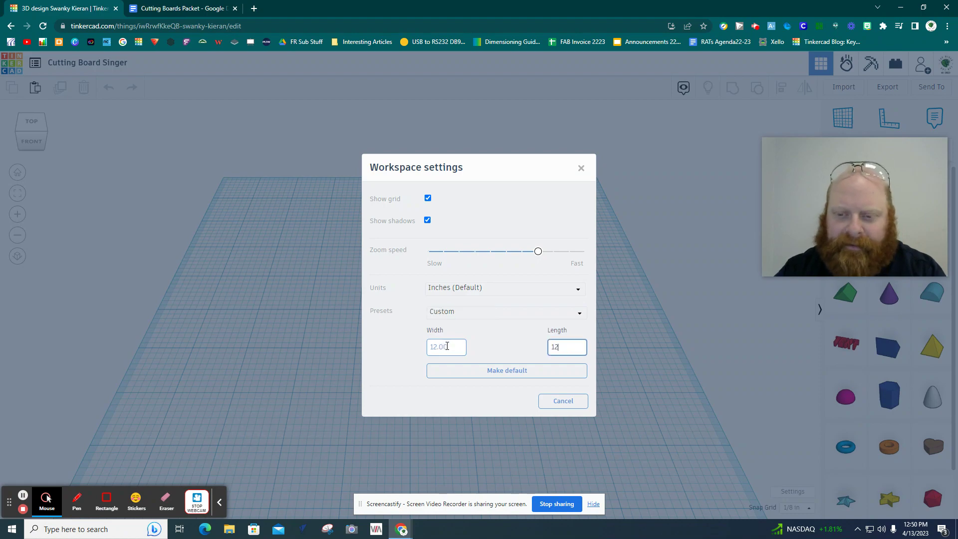
left_click(479, 371)
left_click(315, 324)
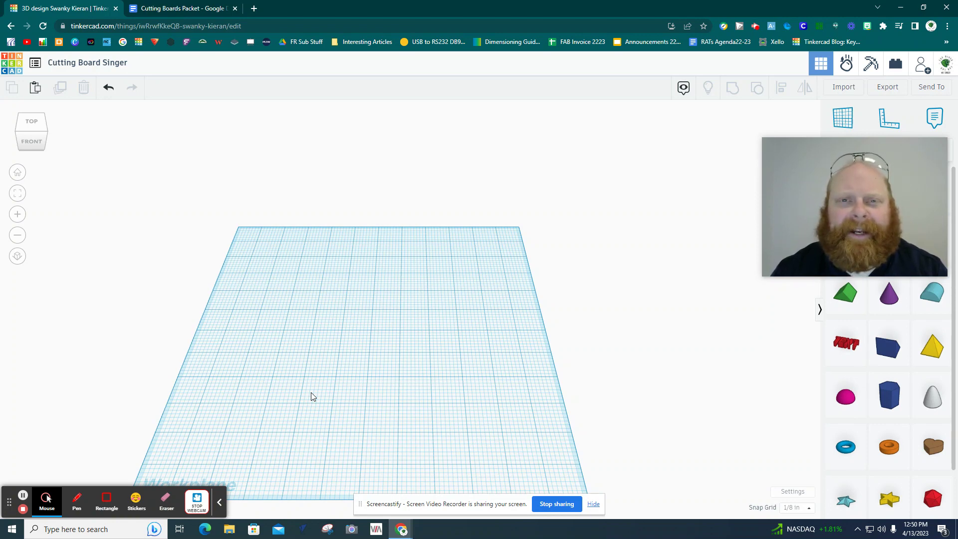
left_click_drag(854, 188, 158, 161)
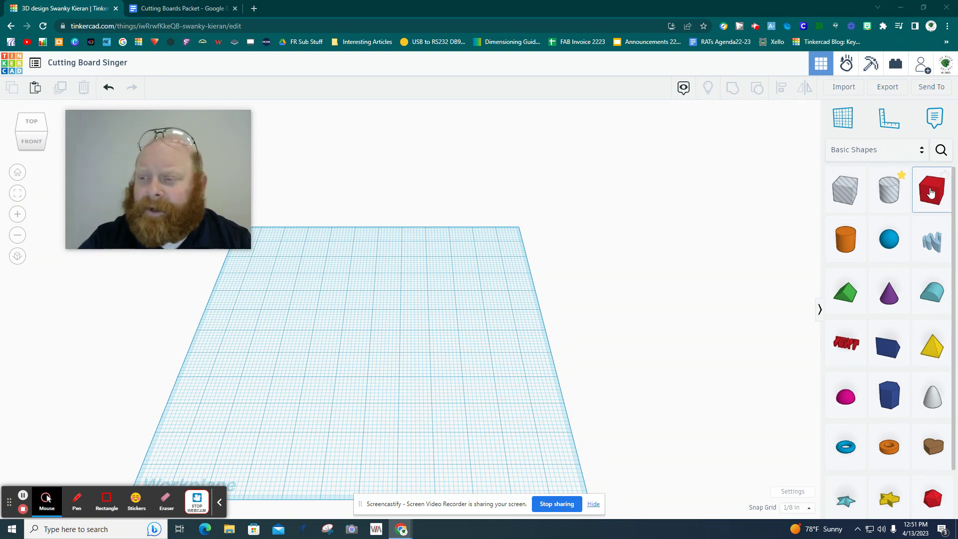
Place a solid box, size it 2 inches wide by 11 inches long, and move it back onto the workplane.
left_click_drag(931, 190, 270, 390)
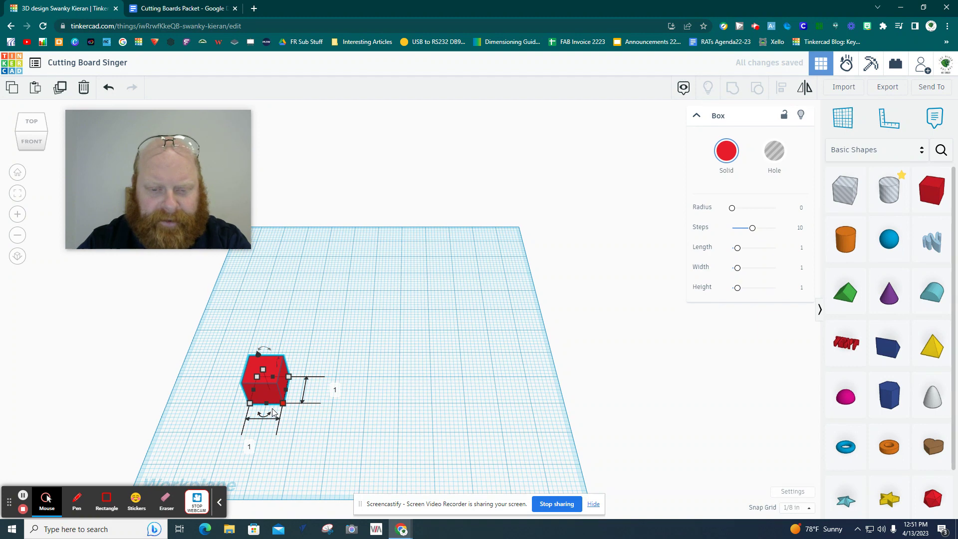
left_click(249, 447)
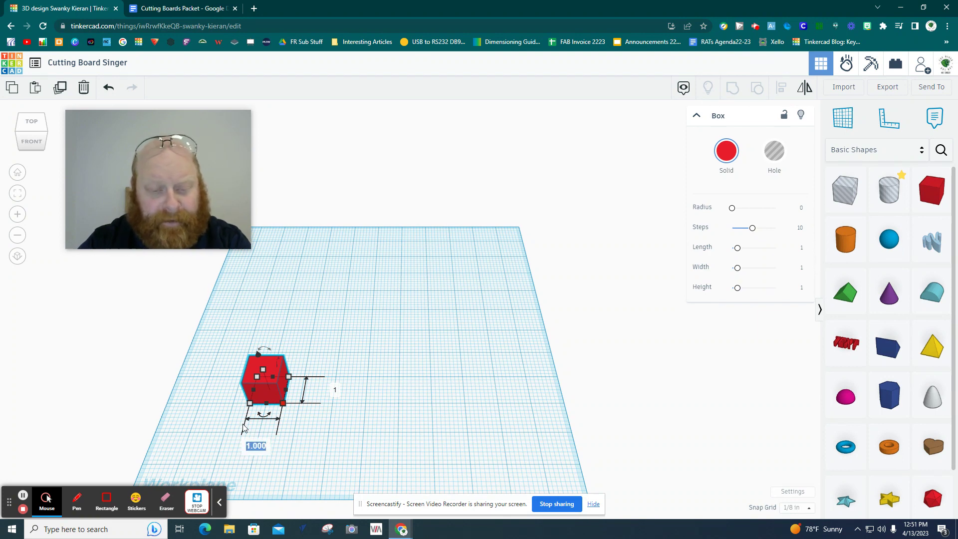
key("Tab")
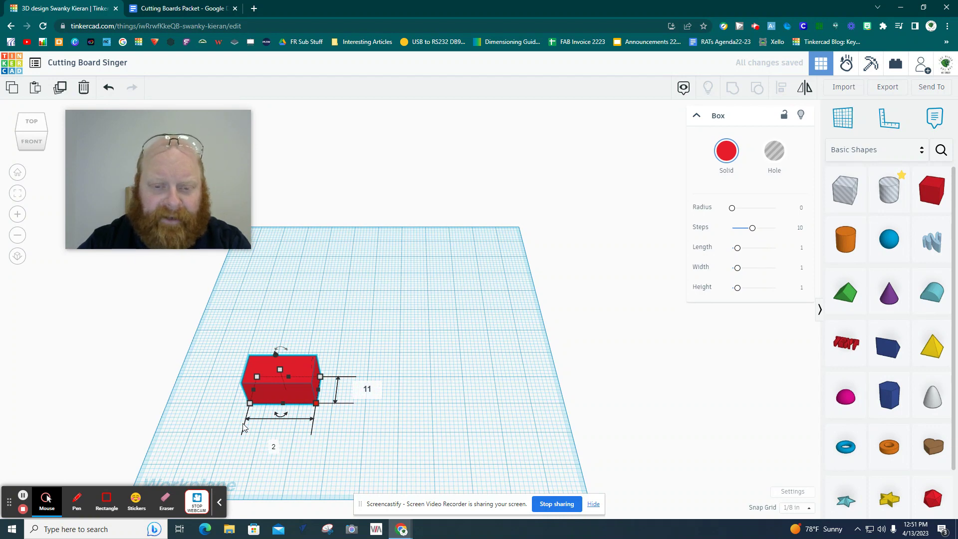
type("11")
key("Return")
left_click_drag(277, 397, 275, 267)
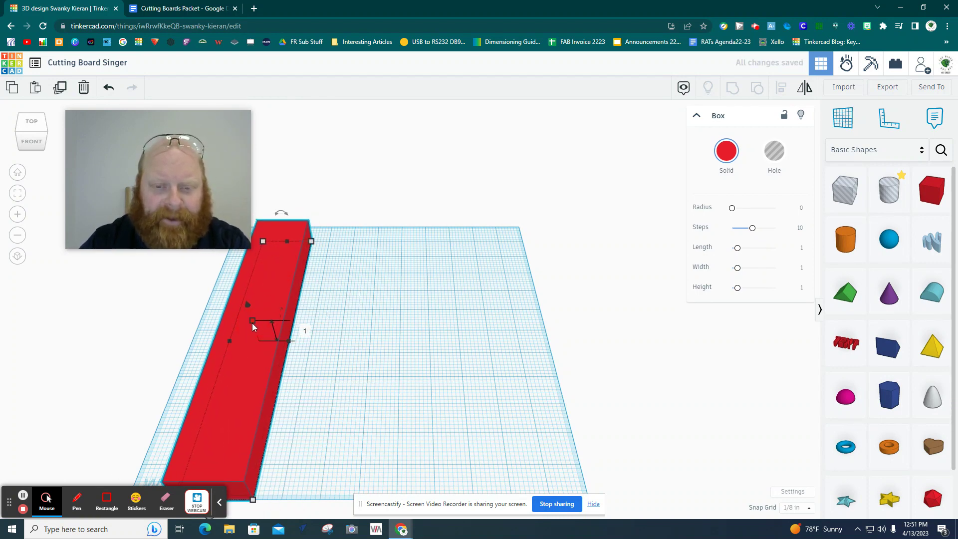
Set the strip's height to 0.75 inches and its solid color to dark brown.
left_click(303, 331)
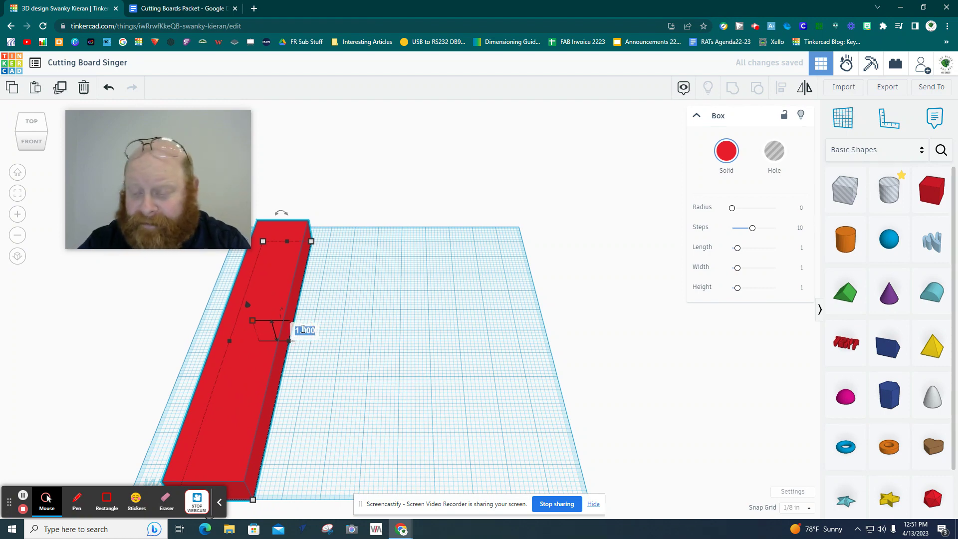
type("75")
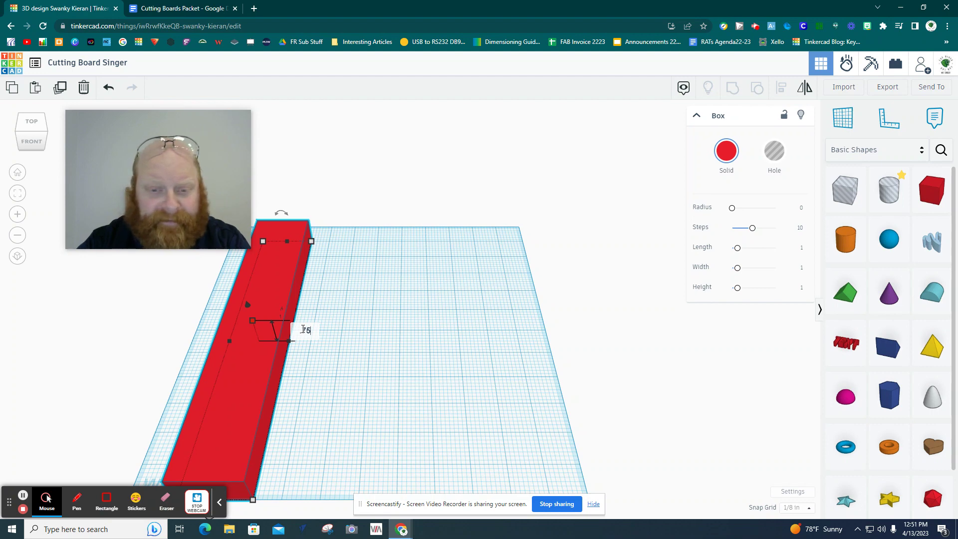
key("Return")
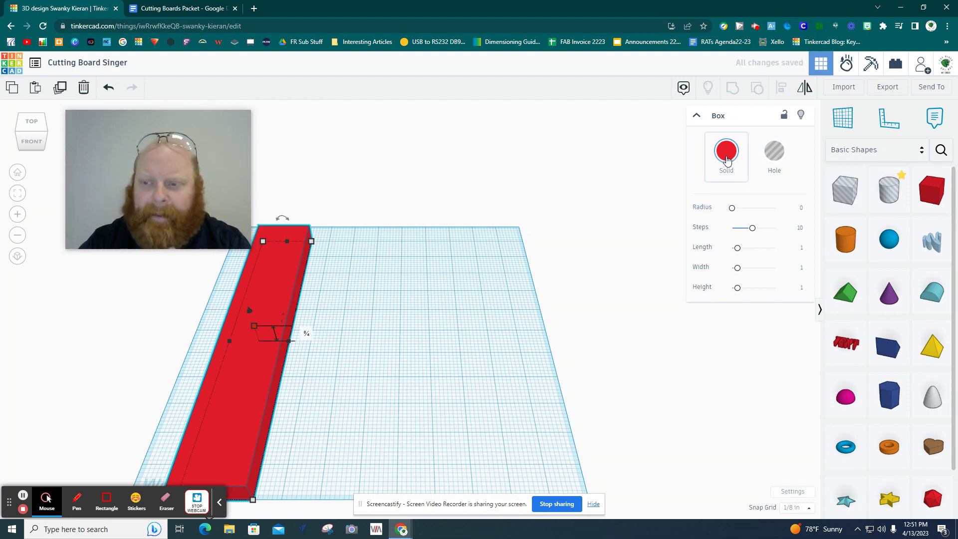
left_click(727, 151)
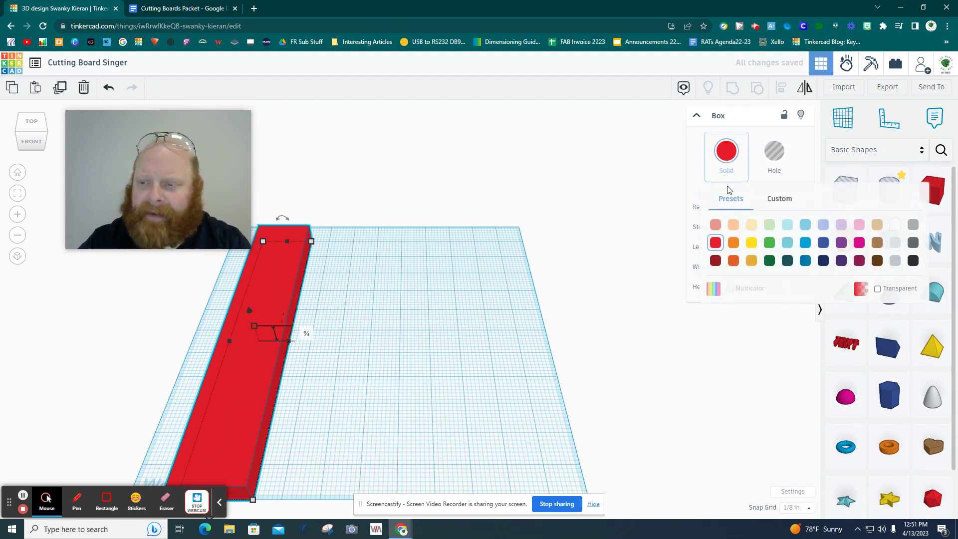
left_click(877, 261)
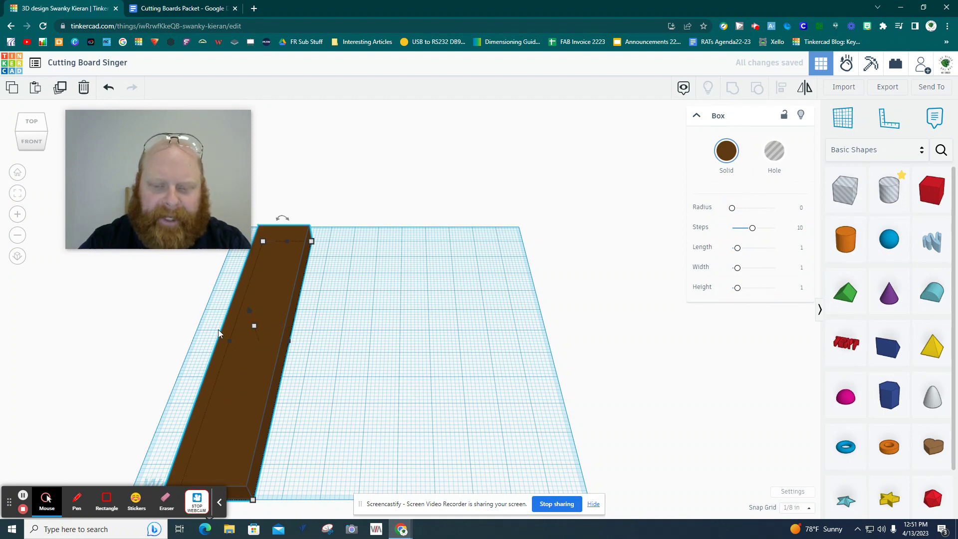
Duplicate the dark brown strip and place the copy parallel to the original with a small gap between them.
key("ctrl+d")
key("Right")
key("Right")
key("Right")
key("Right")
key("Right")
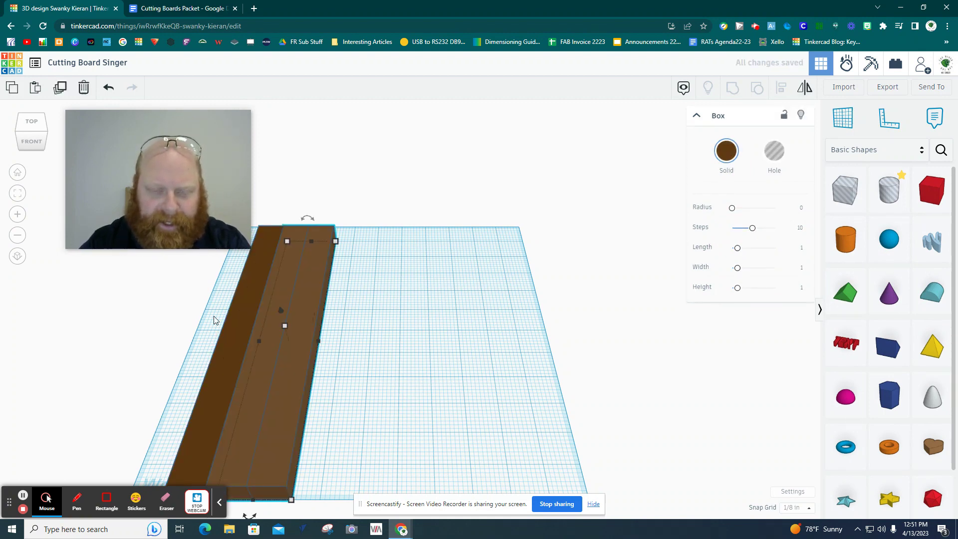
key("Right")
key("Right")
key("Right")
key("Right")
key("Right")
key("Right")
key("Right")
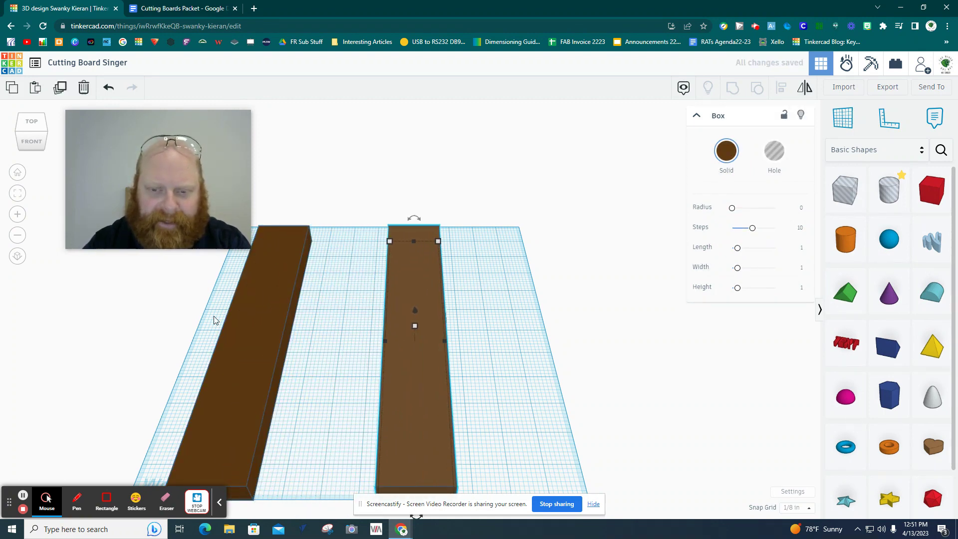
left_click_drag(425, 387, 330, 380)
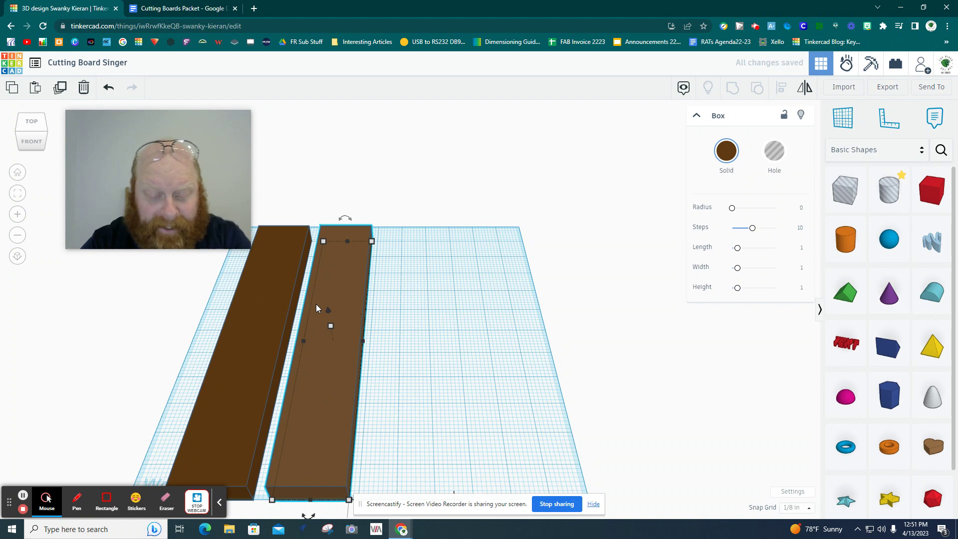
Duplicate the second dark strip, place the copy to its right with a gap, and color it light tan.
key("ctrl+d")
left_click_drag(346, 325, 429, 350)
left_click(726, 150)
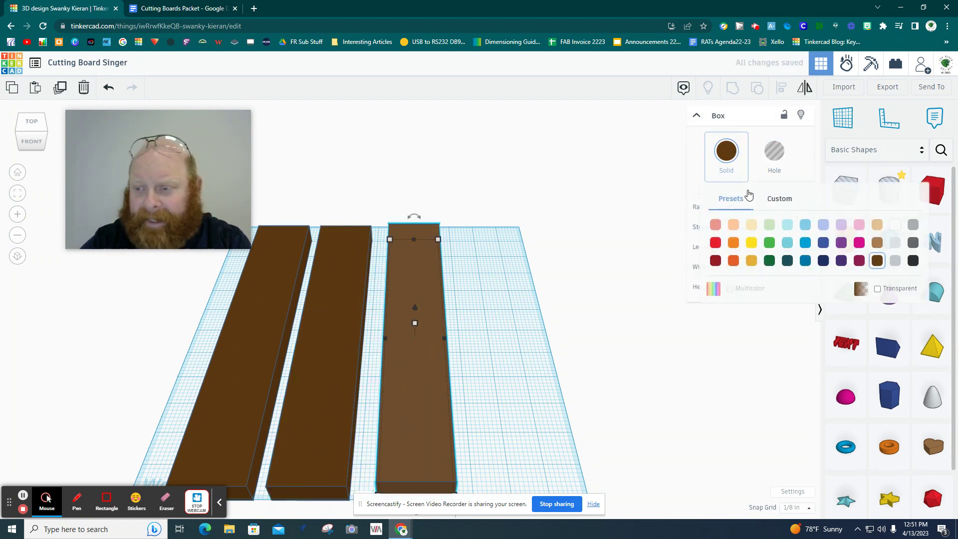
left_click(877, 225)
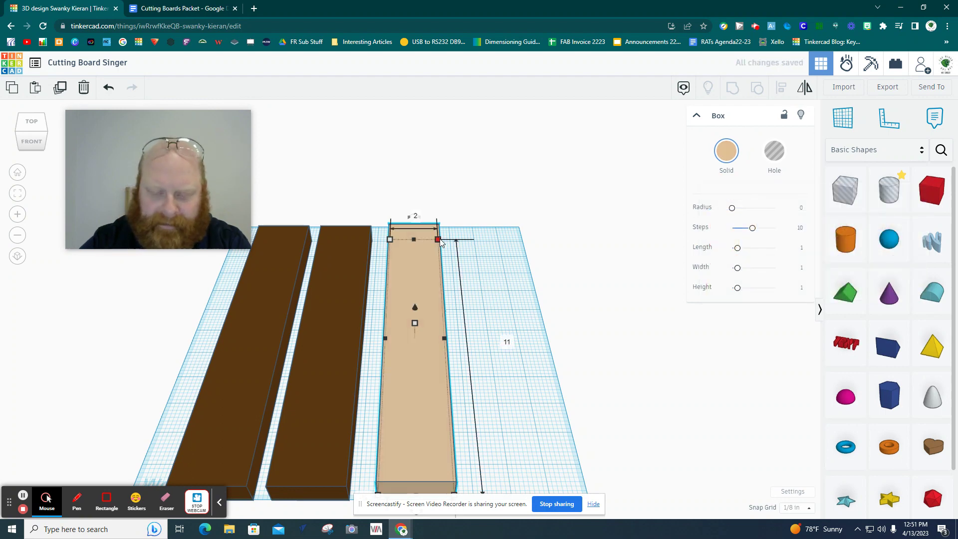
Copy and paste the light tan strip, placing the copy near the workplane's right edge.
key("ctrl+c")
key("ctrl+v")
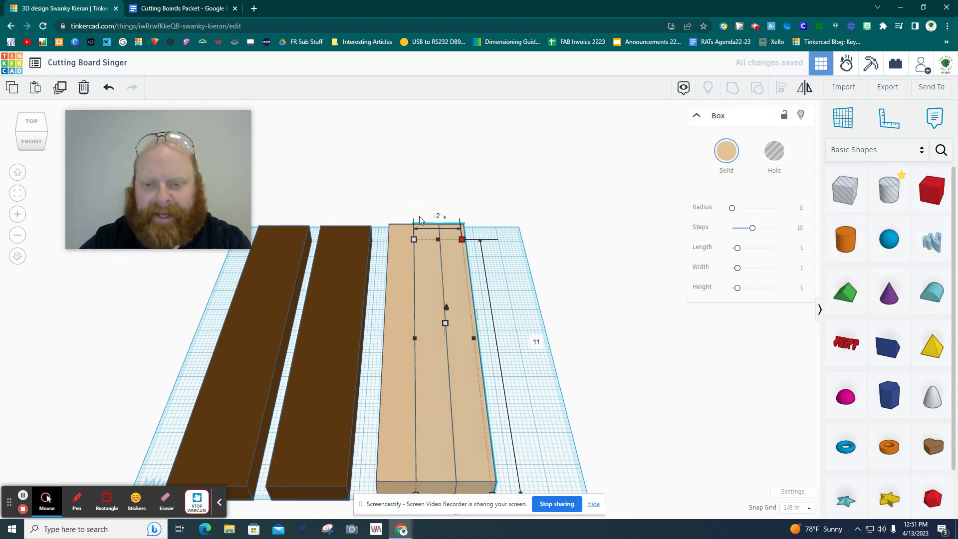
left_click_drag(458, 373, 534, 367)
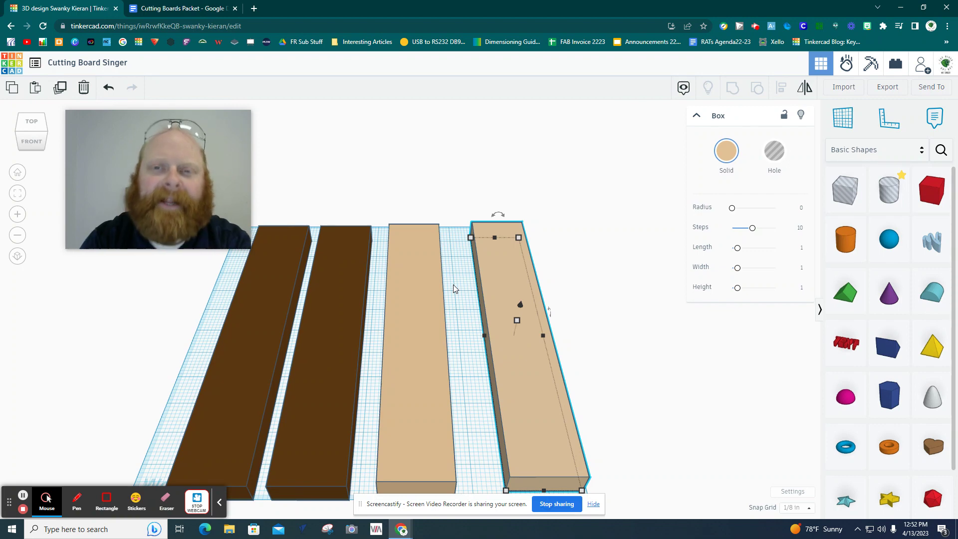
Rearrange the strips so the first light strip sits against the first dark strip and the second dark strip follows directly beside it.
left_click_drag(333, 339, 480, 318)
left_click_drag(402, 345, 298, 348)
scroll(223, 397, "up", 2)
scroll(226, 400, "up", 2)
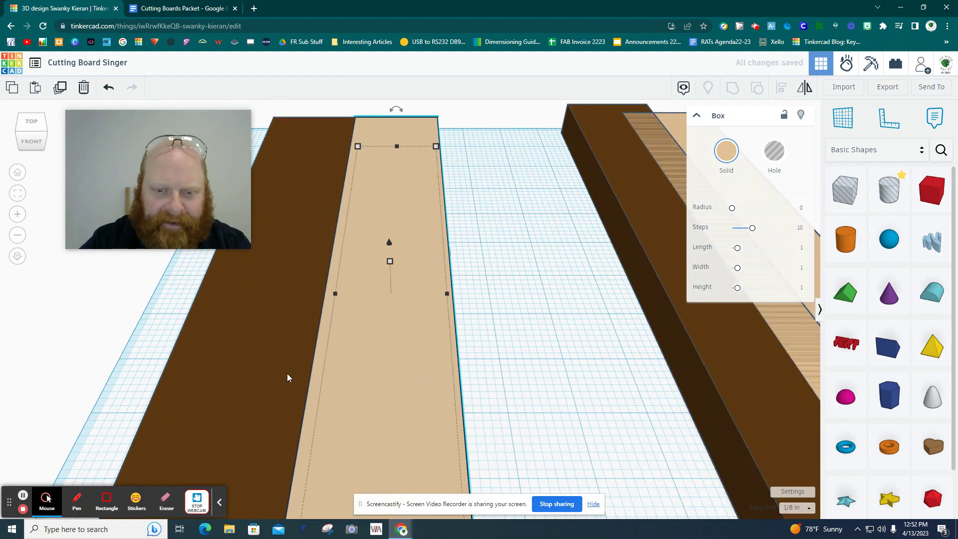
scroll(295, 373, "up", 2)
scroll(308, 371, "down", 3)
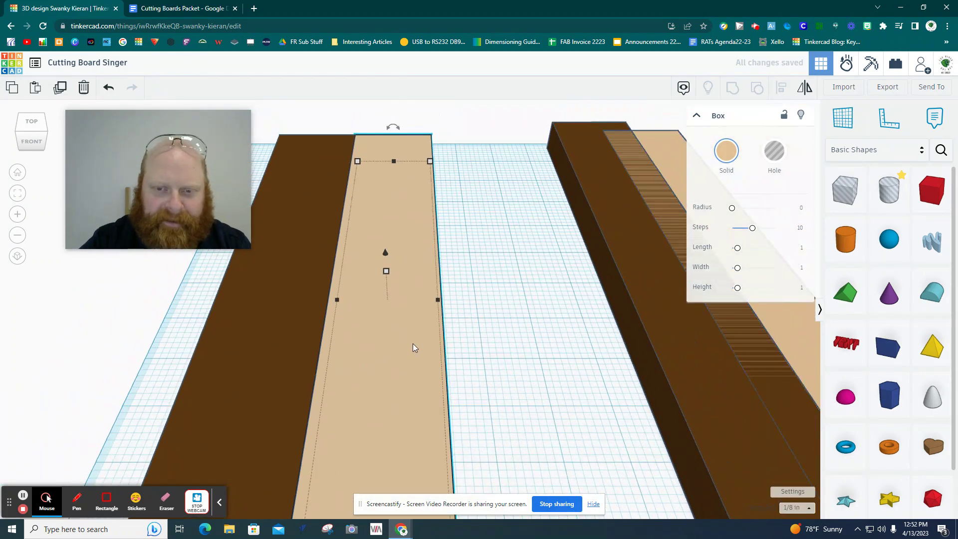
left_click_drag(647, 358, 477, 383)
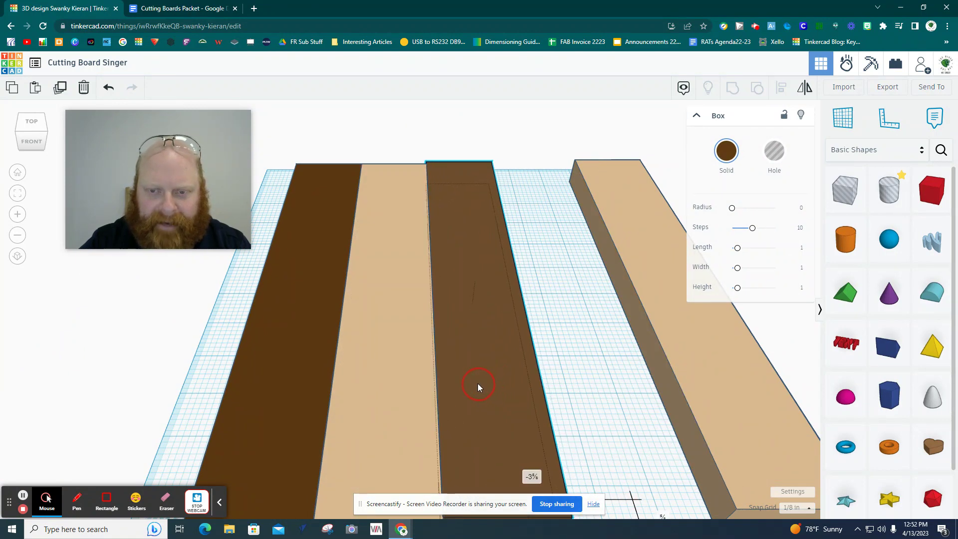
scroll(522, 379, "down", 2)
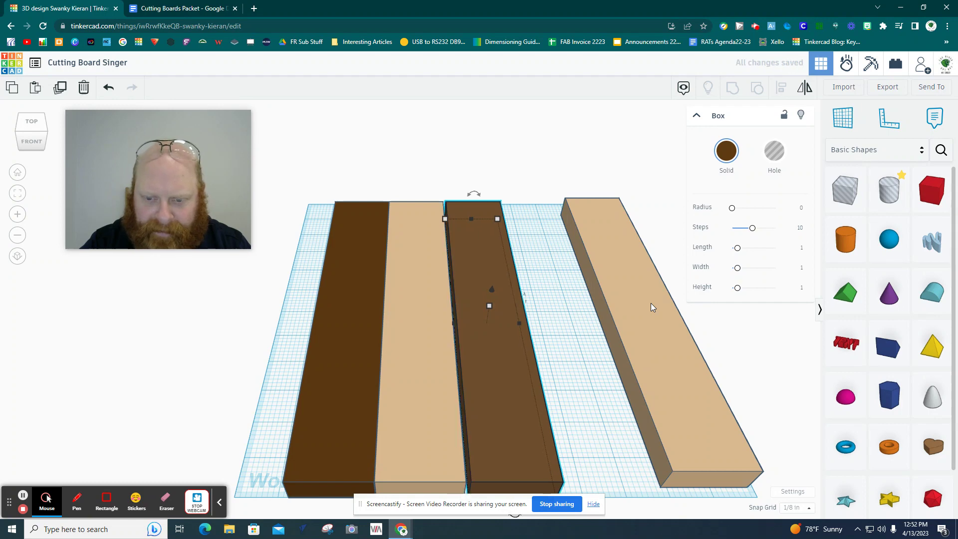
Nudge the remaining light tan strip left against the second dark strip and forward until its ends align with the others.
left_click(688, 417)
key("Left")
key("Left")
key("Left")
key("Left")
key("Left")
key("Left")
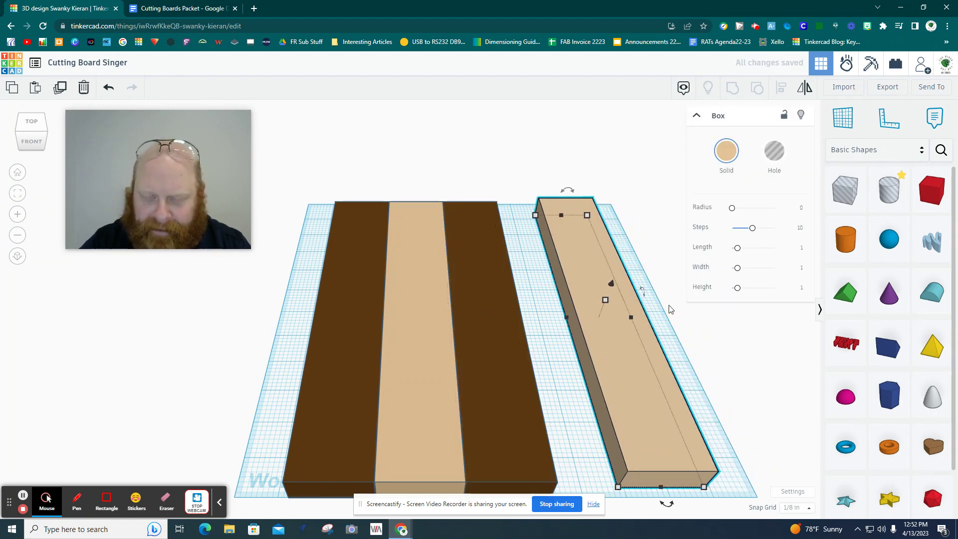
key("Left")
key("Left")
key("Left")
key("Left")
key("Left")
key("Left")
key("Left")
key("Left")
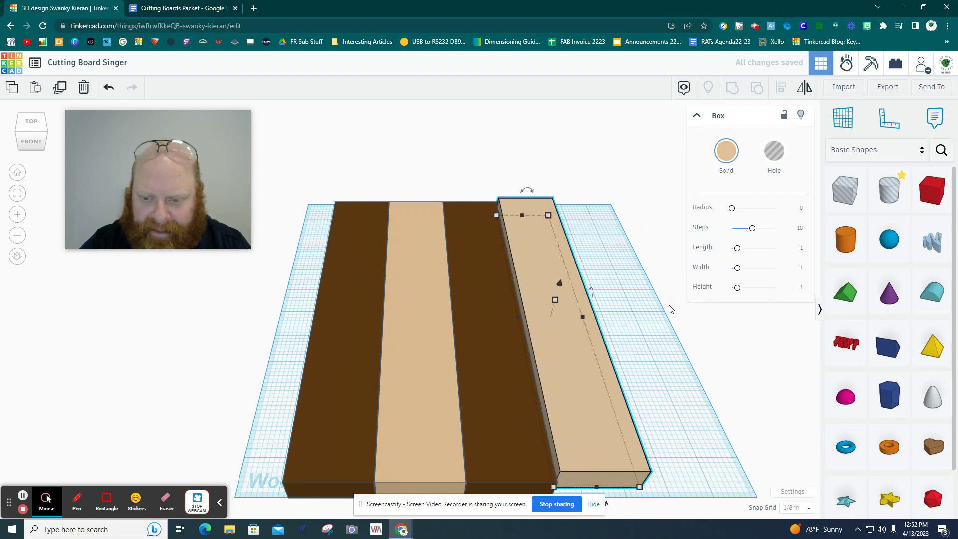
key("Left")
key("Down")
key("Down")
key("Down")
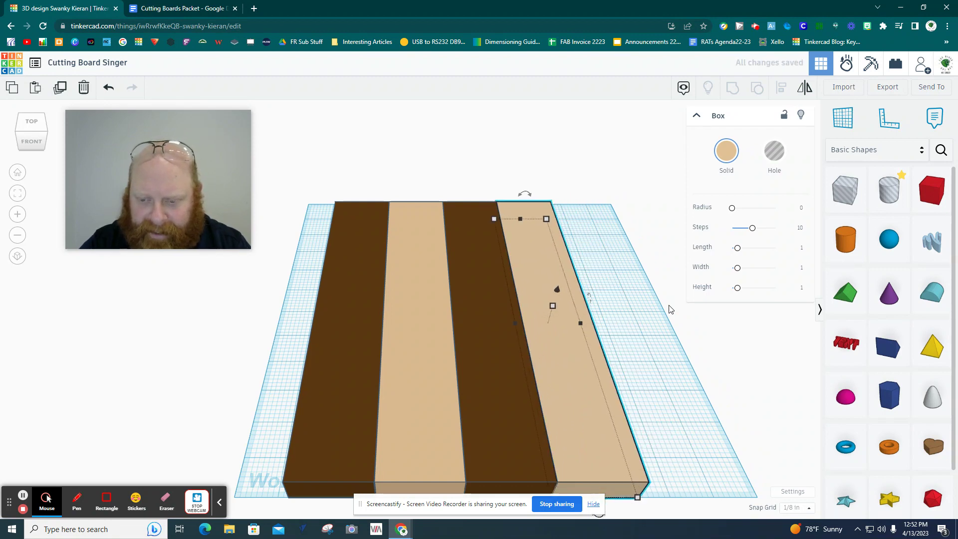
left_click(696, 412)
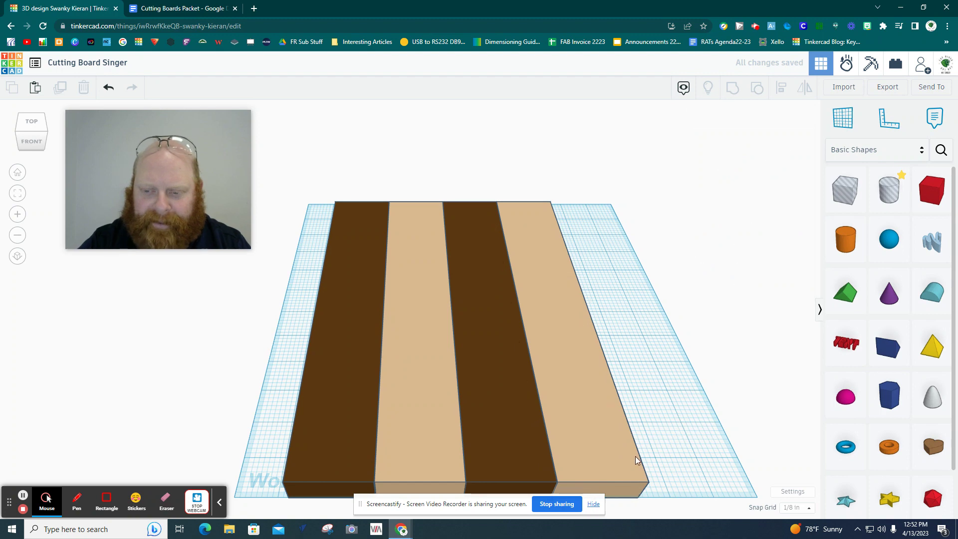
Group all four strips into one board and enable Multicolor to keep their dark and light colors.
left_click_drag(657, 468, 255, 192)
left_click(729, 88)
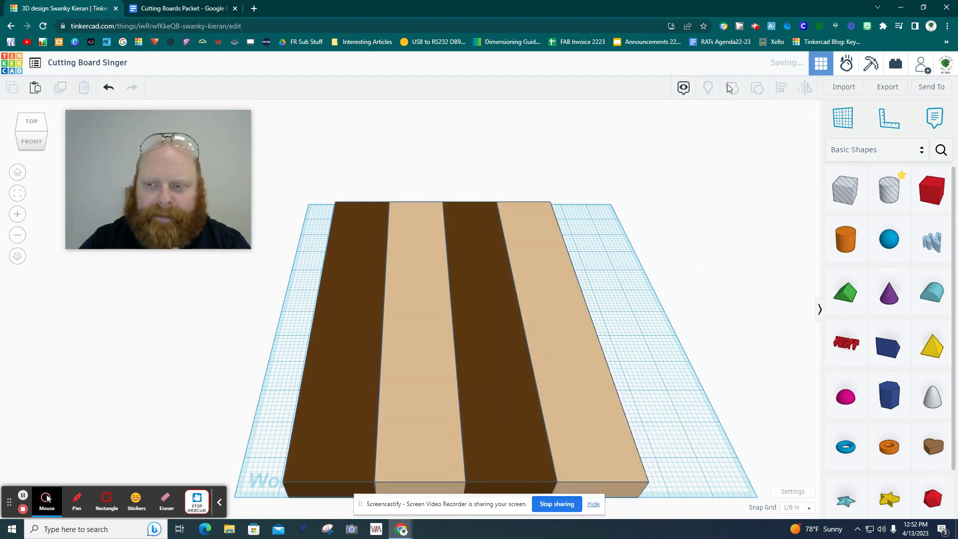
left_click(735, 158)
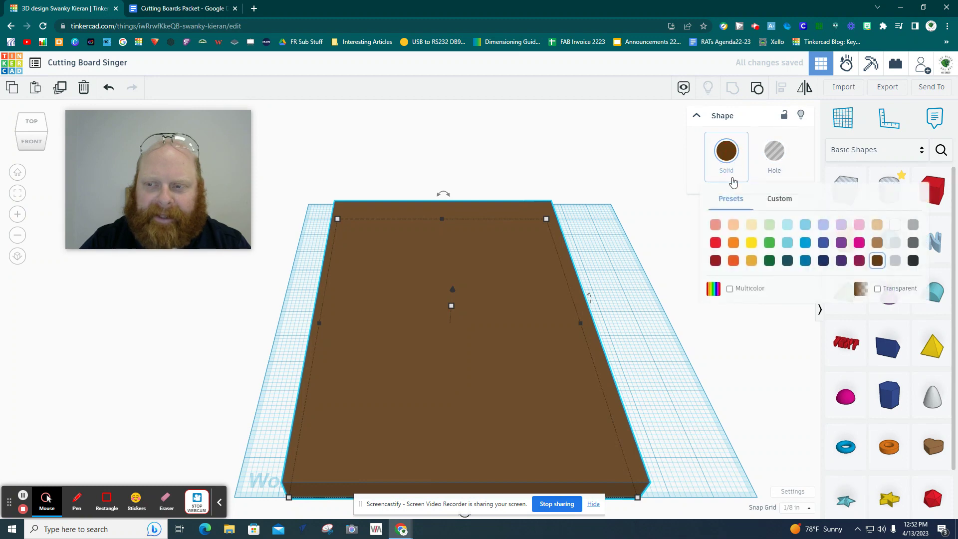
left_click(730, 289)
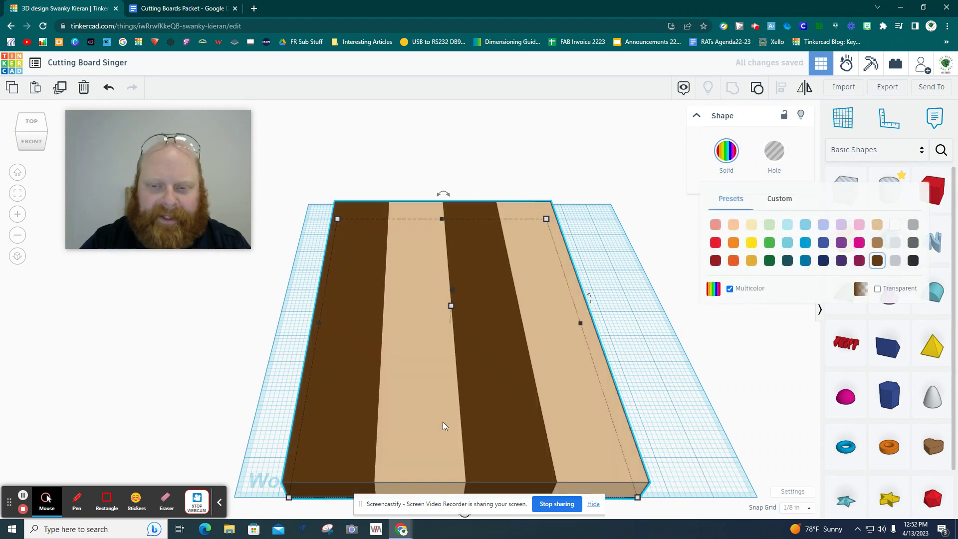
Slide the grouped striped board toward the back of the workplane and leave it selected.
left_click_drag(442, 421, 444, 354)
left_click(651, 409)
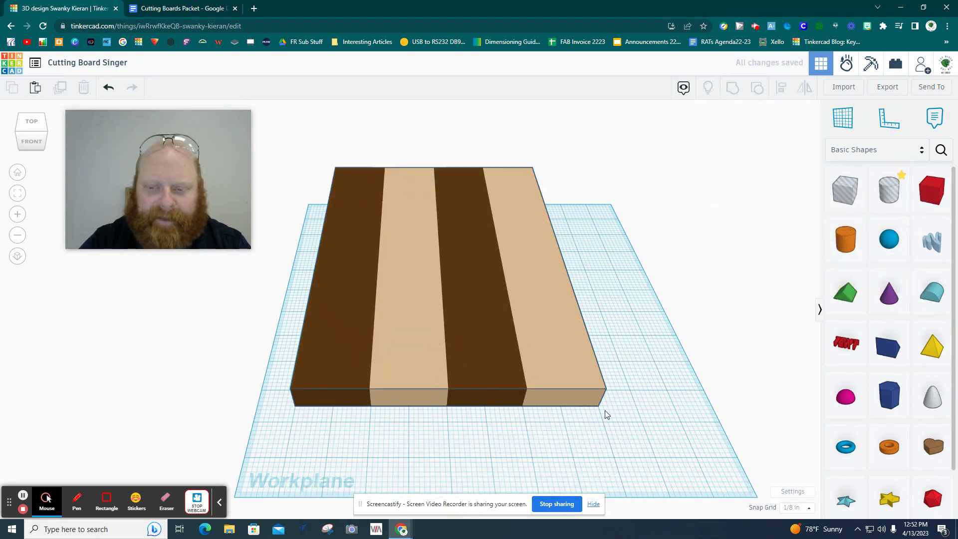
left_click(597, 407)
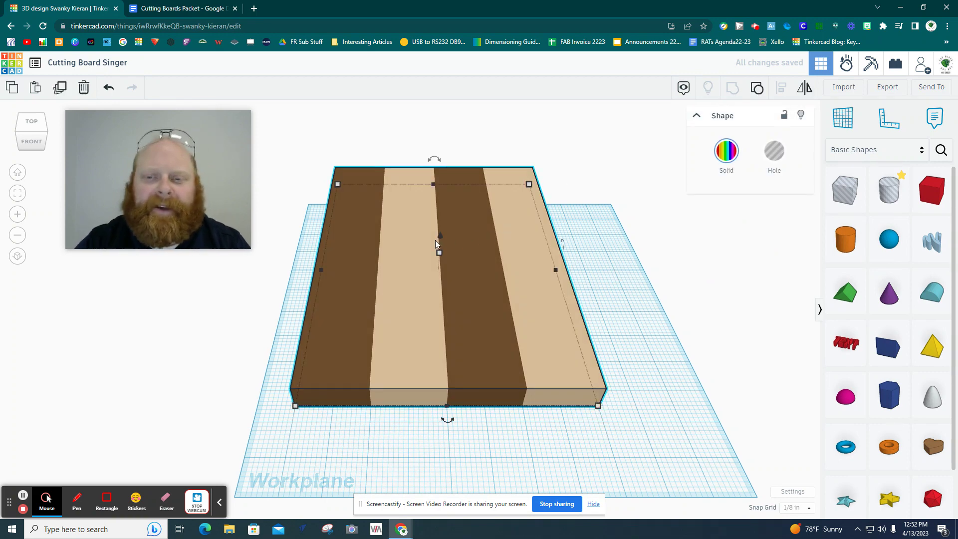
Move the striped board forward and over the left side of the workplane to clear space beside it.
left_click_drag(405, 279, 387, 338)
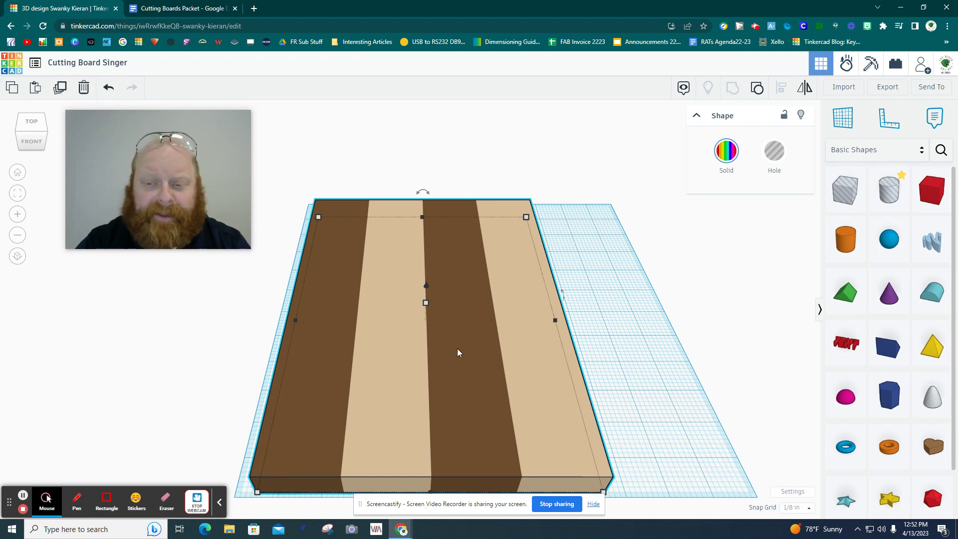
left_click_drag(431, 352, 246, 353)
left_click(490, 394)
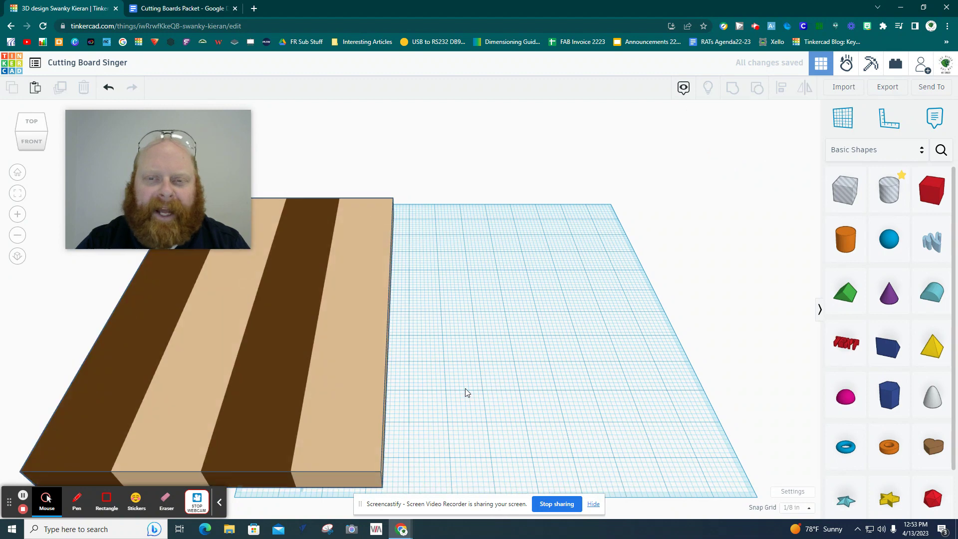
scroll(465, 388, "down", 2)
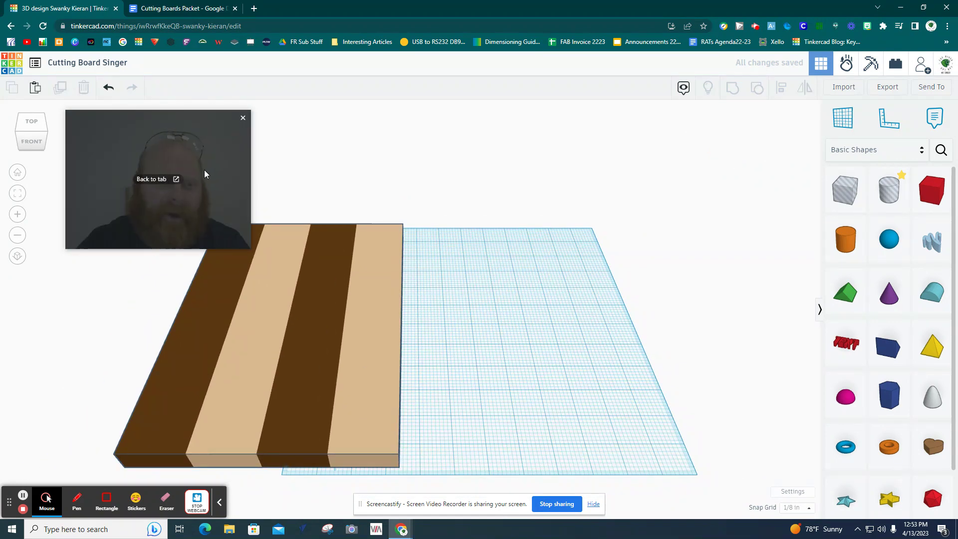
left_click_drag(204, 170, 786, 73)
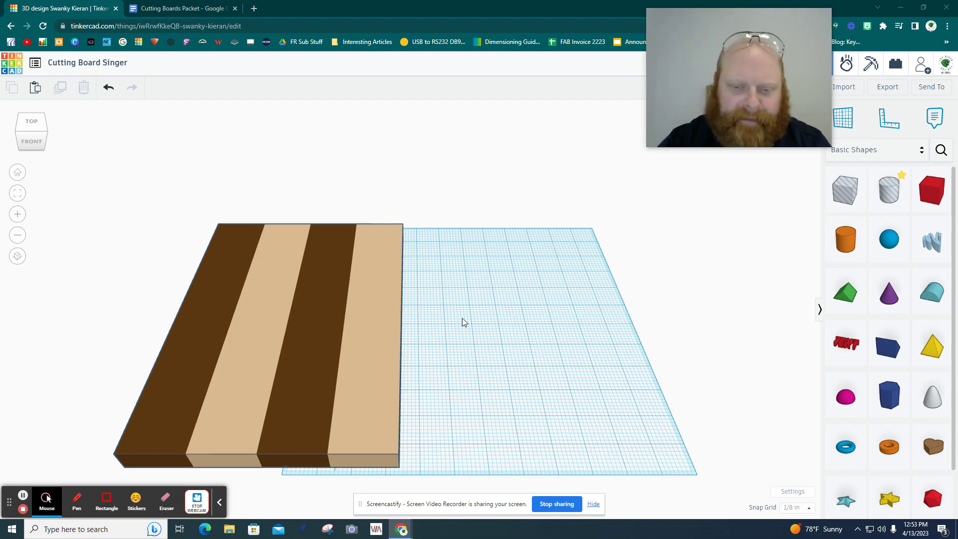
Duplicate the striped board and place the copy to the right of the original with a gap between them.
left_click(301, 378)
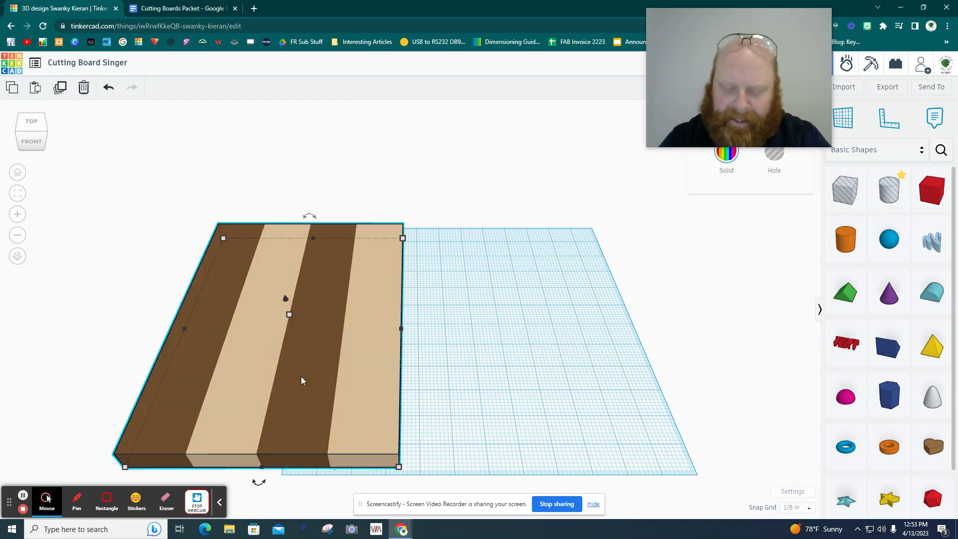
key("ctrl+d")
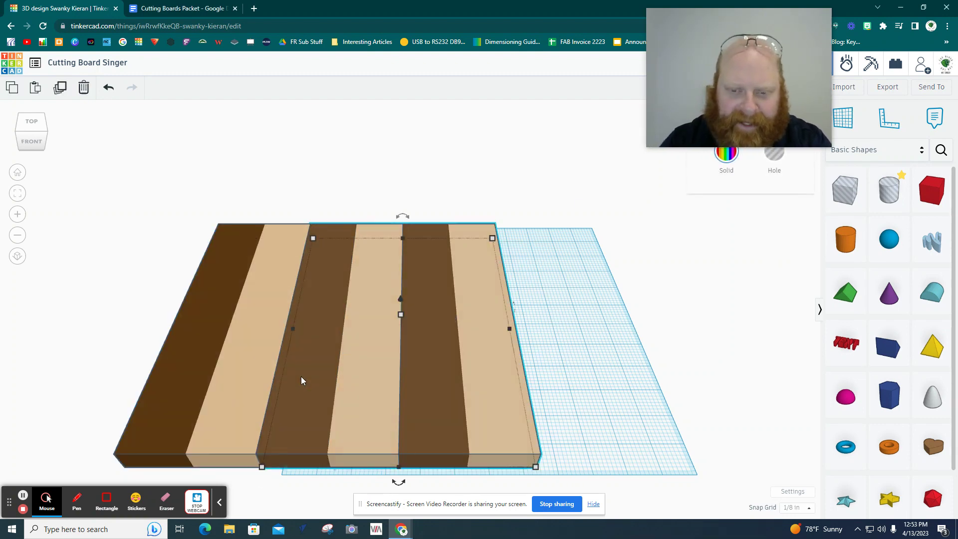
left_click_drag(414, 402, 637, 394)
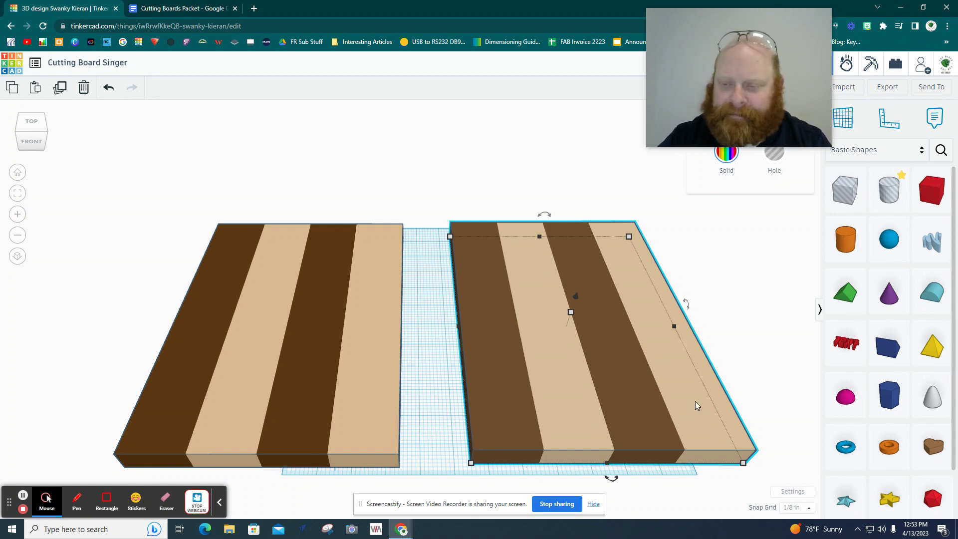
Resize the copied board to 7 inches wide and 10 inches long.
mouse_move(743, 463)
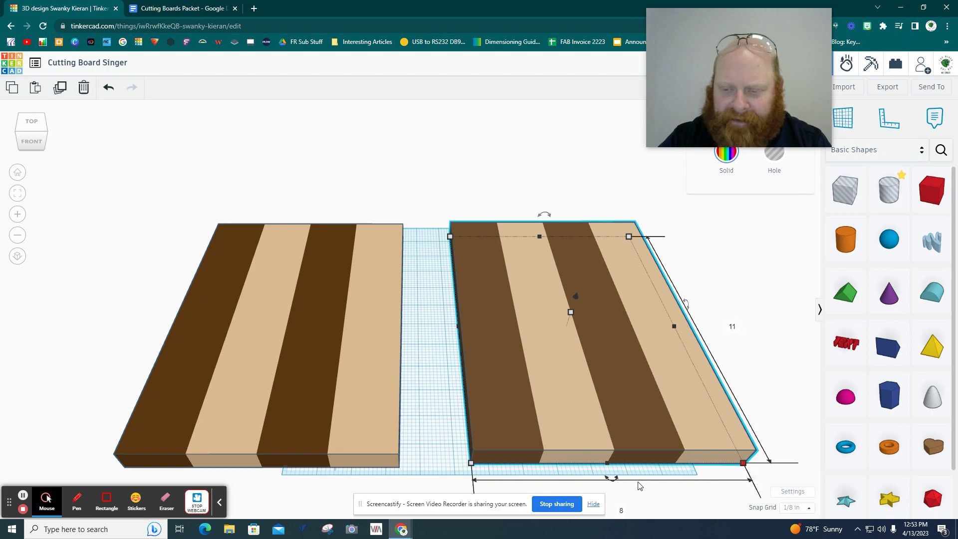
left_click(620, 510)
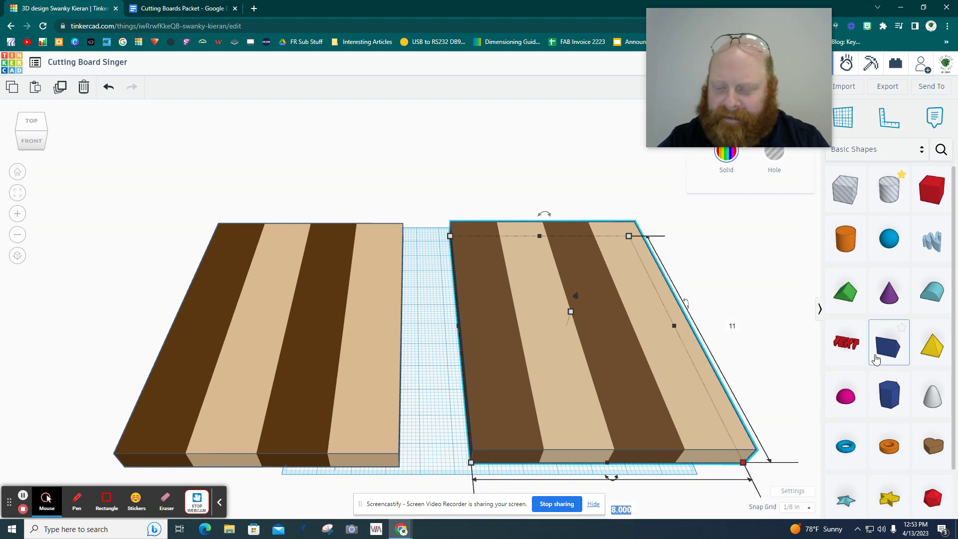
type("7")
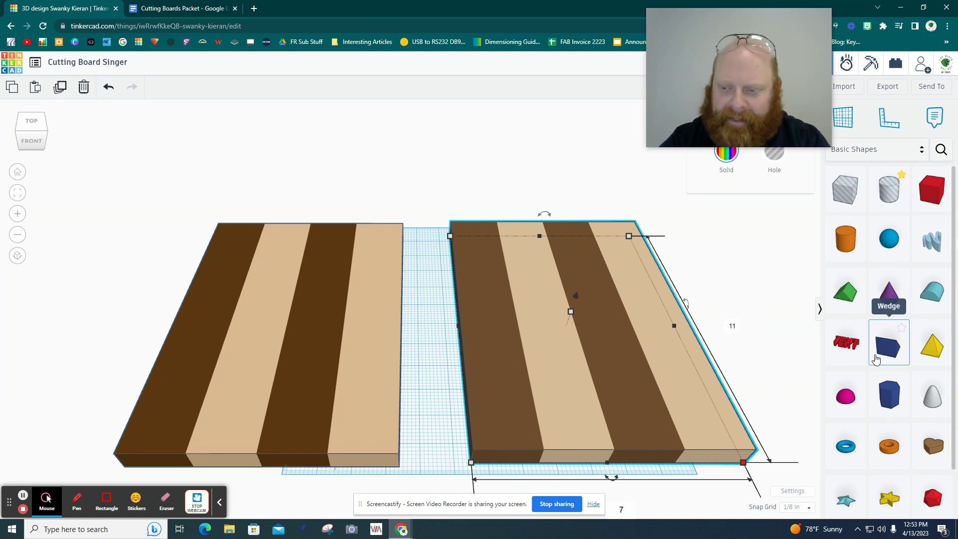
key("Tab")
type("10")
key("Return")
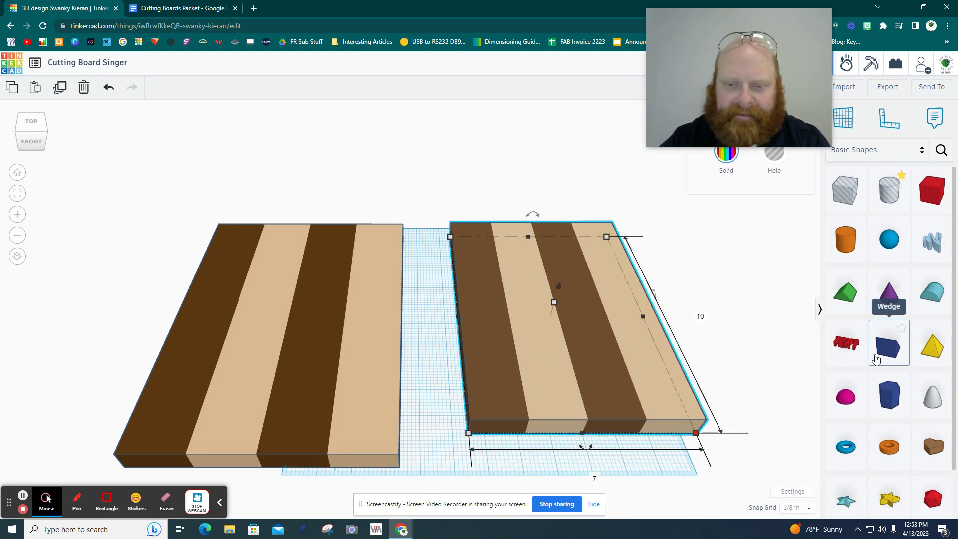
Copy and paste the 7 × 10 inch board, placing one behind the original and the other on the workplane's right side.
left_click_drag(621, 361, 546, 368)
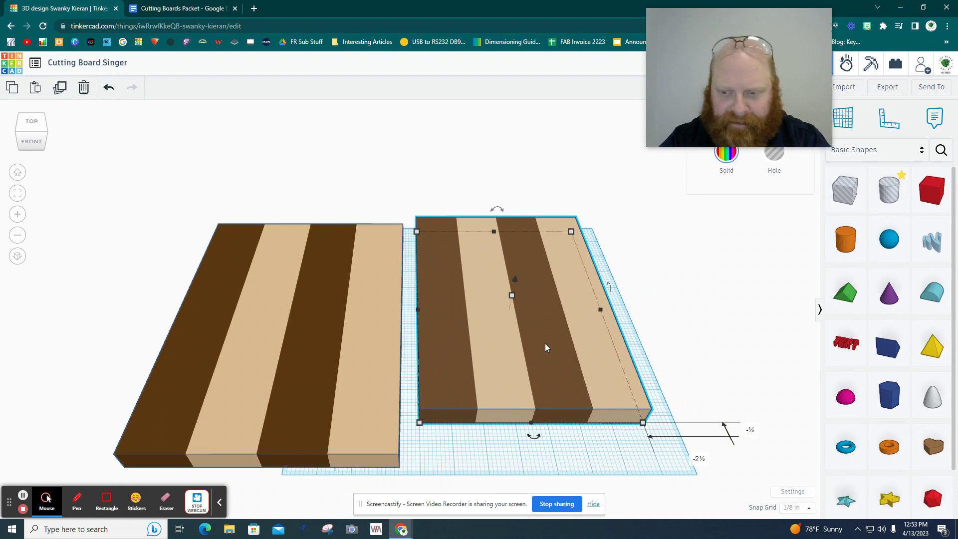
key("ctrl+c")
key("ctrl+v")
left_click_drag(719, 368, 745, 393)
left_click_drag(513, 381, 388, 227)
left_click_drag(711, 415, 681, 406)
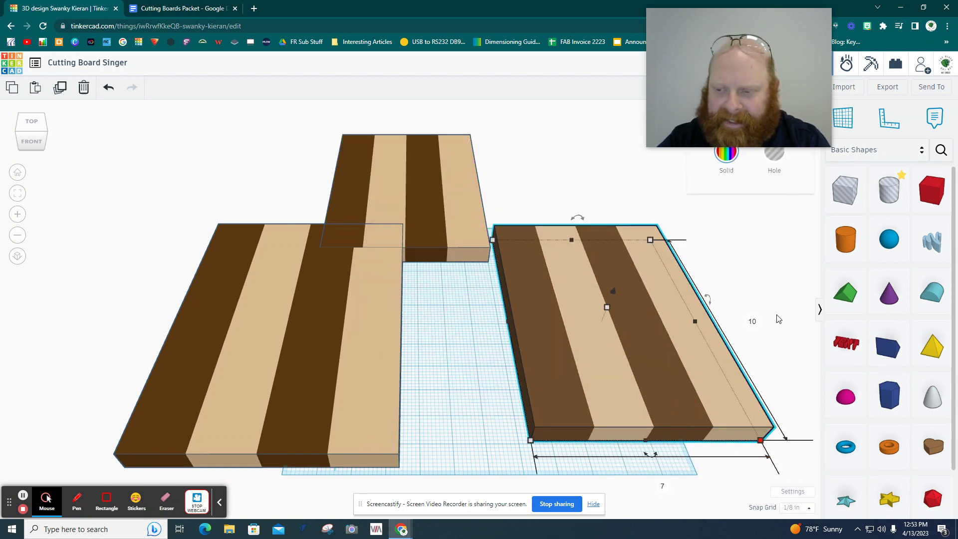
Resize the right-hand small board to 6.5 inches wide and 9.5 inches long, and turn it into a hole.
left_click(664, 487)
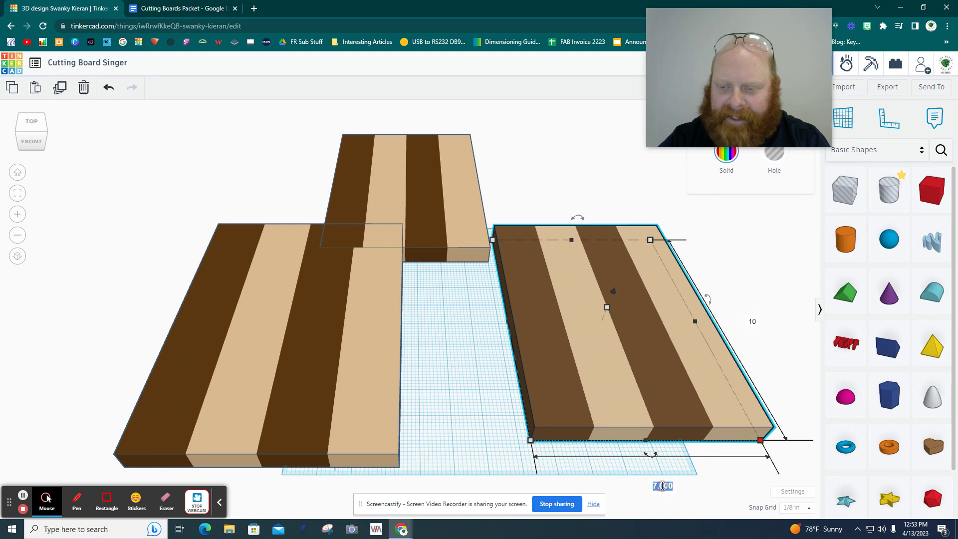
type("6.5")
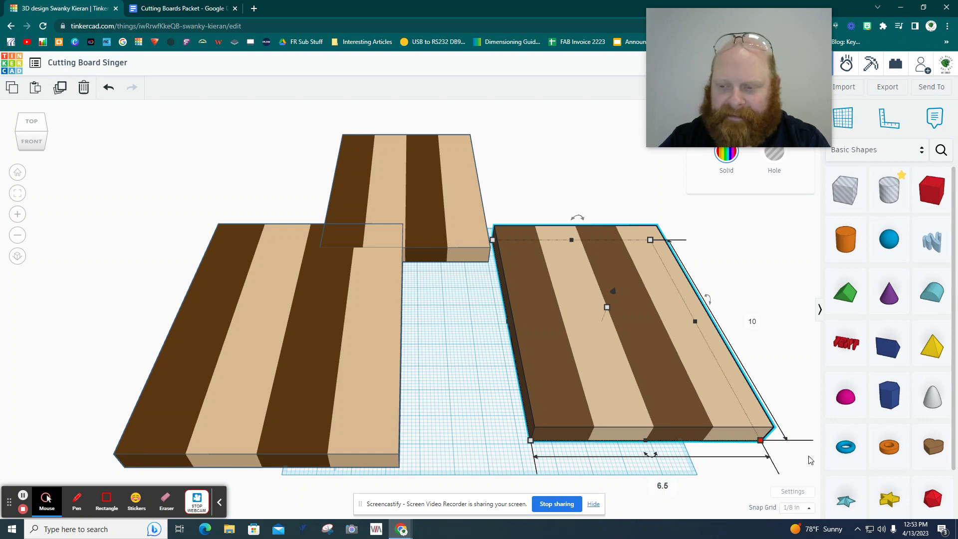
left_click(753, 322)
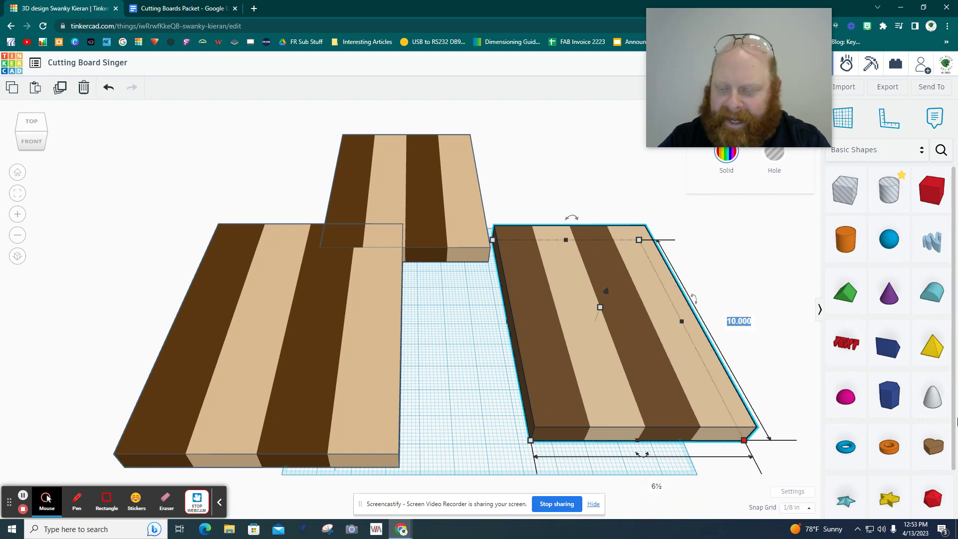
type("9.5")
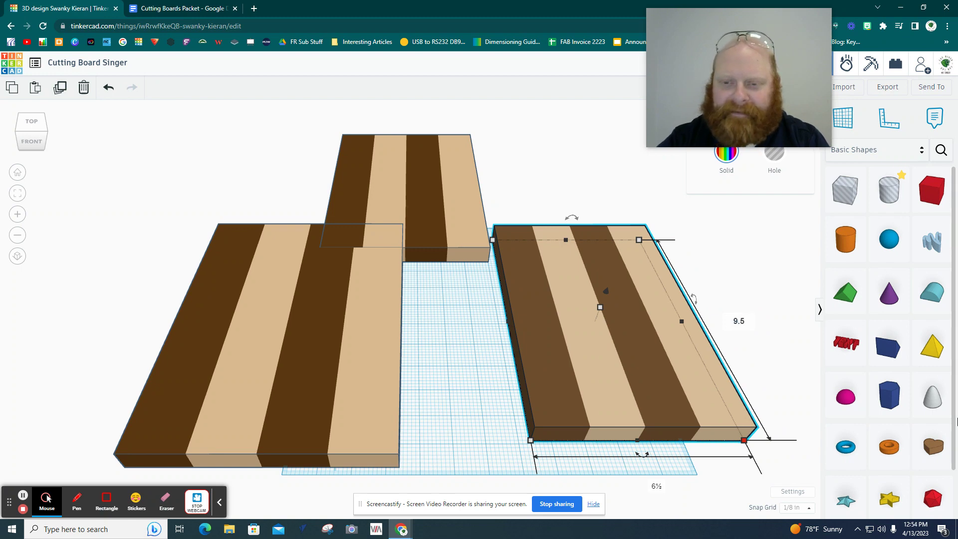
key("Return")
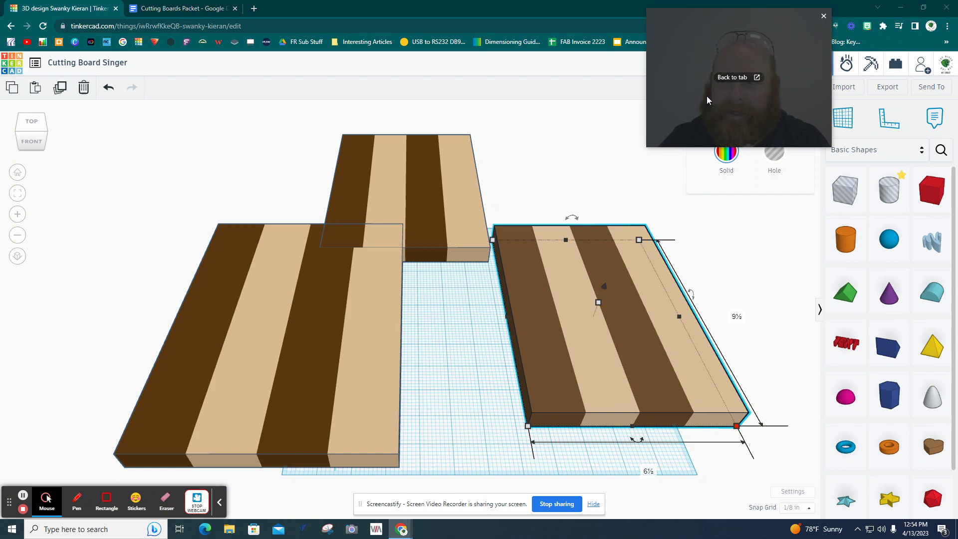
left_click_drag(707, 96, 109, 83)
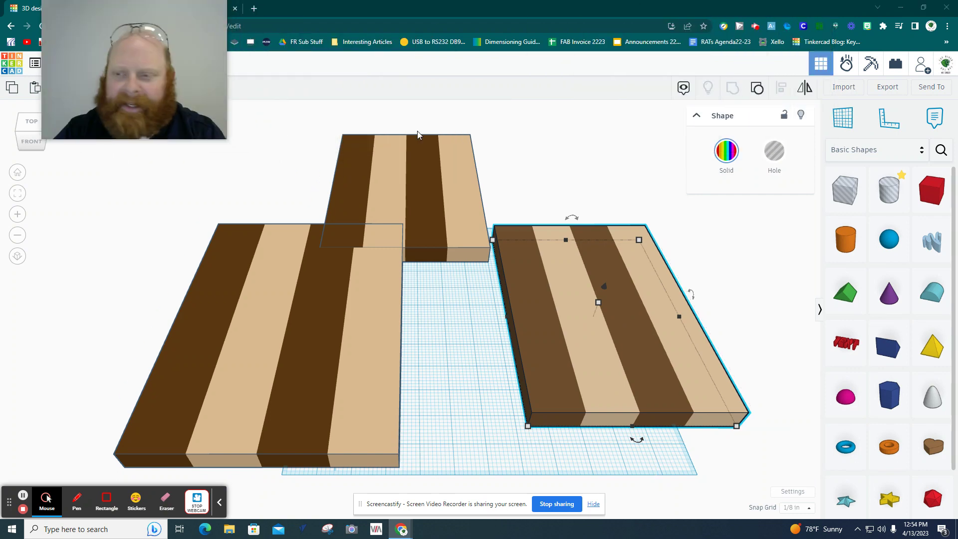
left_click(775, 155)
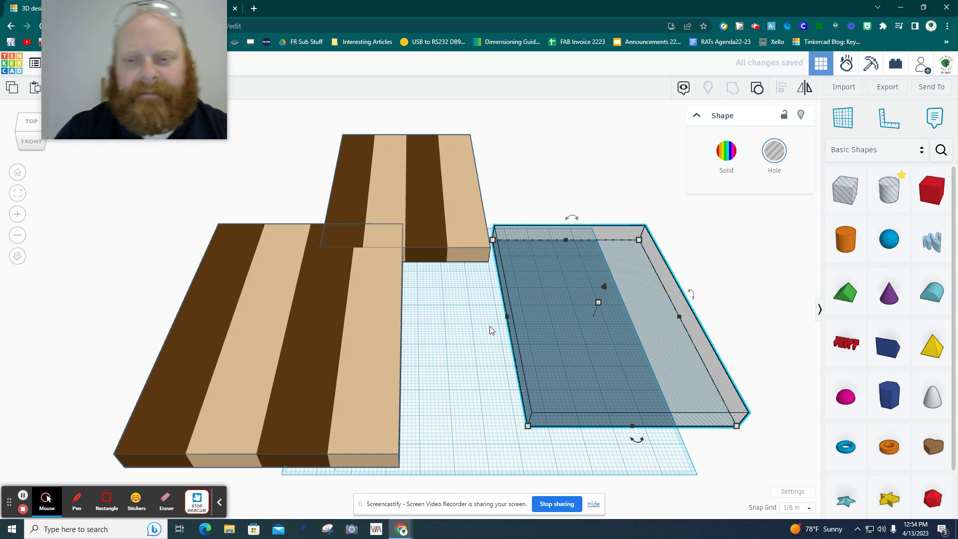
Move the 7 × 10 inch board behind the hole and align both shapes on their centers in width and length.
left_click(448, 198)
left_click_drag(448, 199, 599, 190)
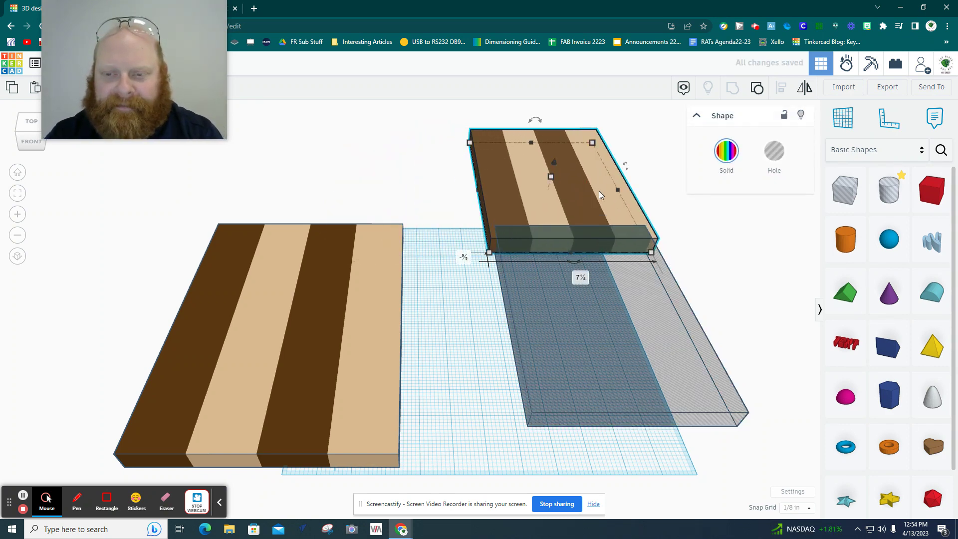
left_click(605, 261, "shift")
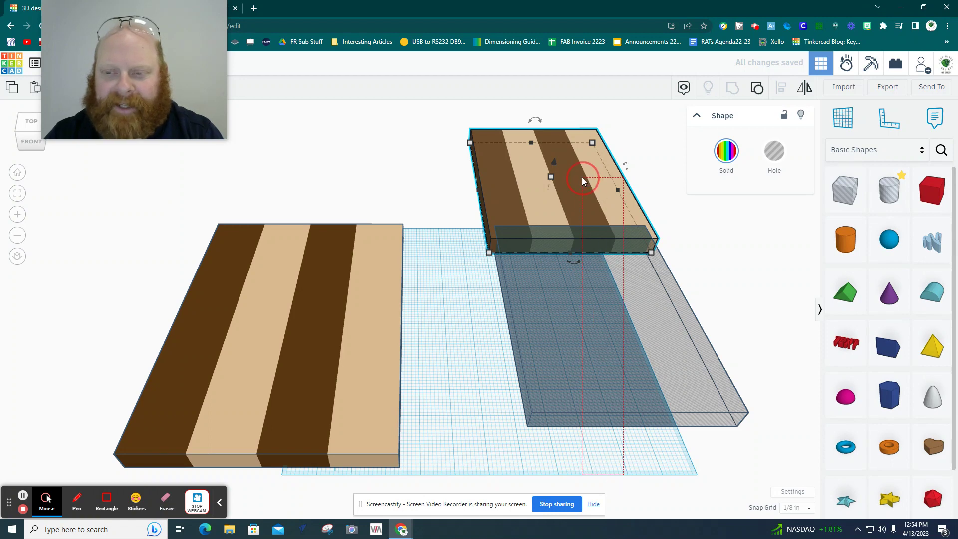
key("l")
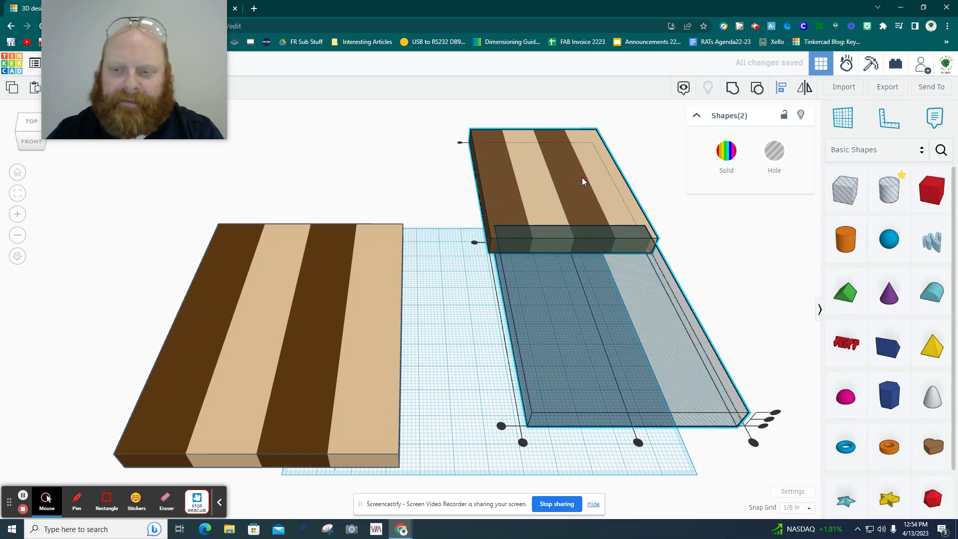
left_click(638, 443)
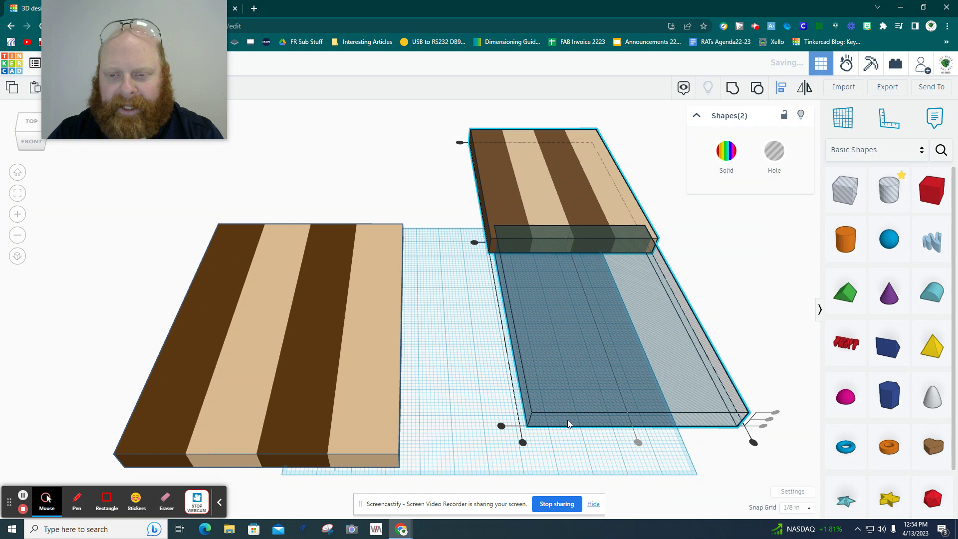
left_click(473, 243)
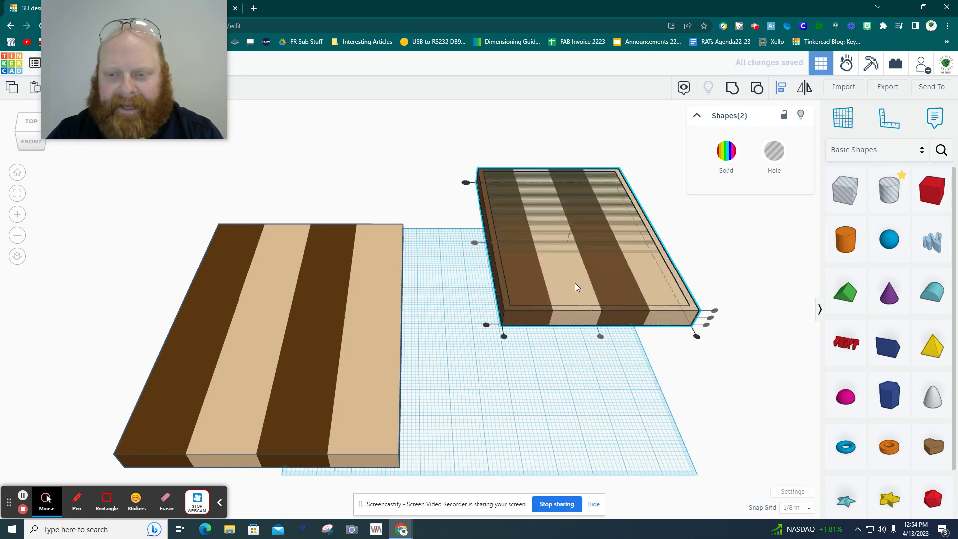
left_click(624, 385)
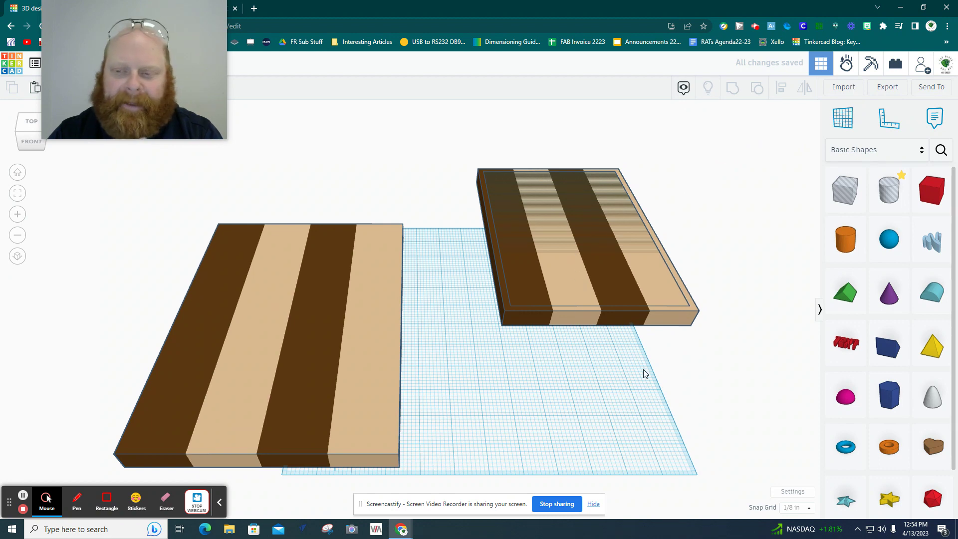
Group the small board with its hole to cut a thin rectangular frame, and place the frame beside the large board.
left_click_drag(645, 377, 504, 131)
key("ctrl+g")
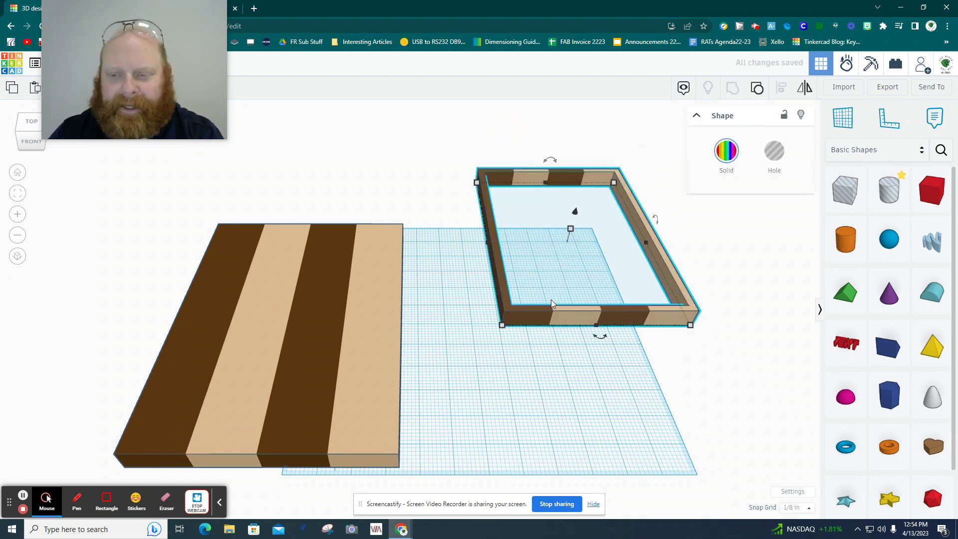
left_click_drag(555, 308, 493, 428)
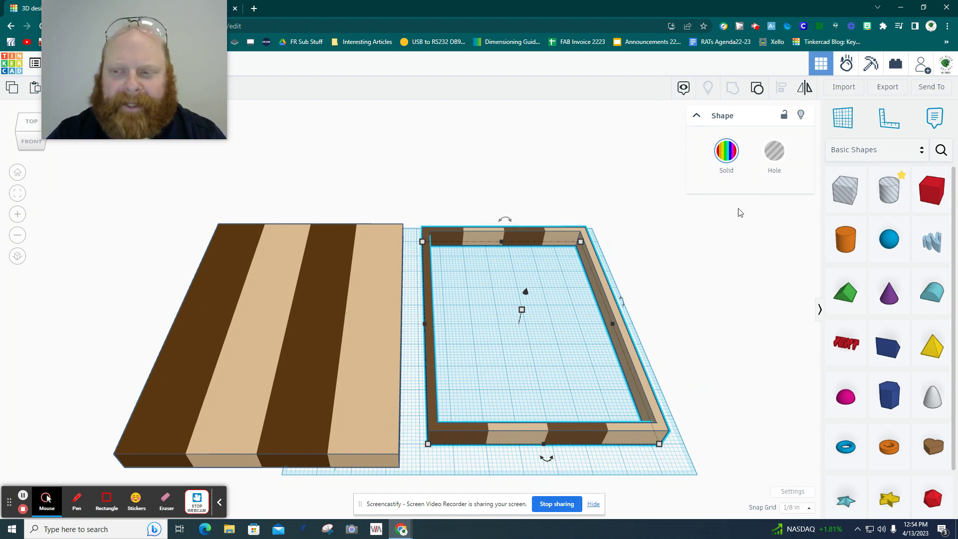
Turn the rectangular frame into a hole and center it on the large striped board in width and length.
left_click(774, 158)
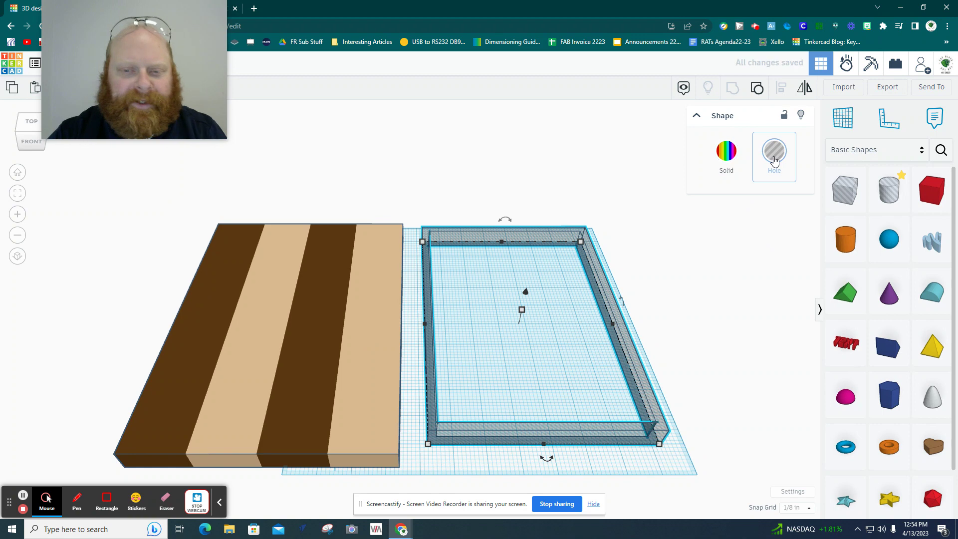
left_click(737, 434)
left_click_drag(739, 446, 181, 231)
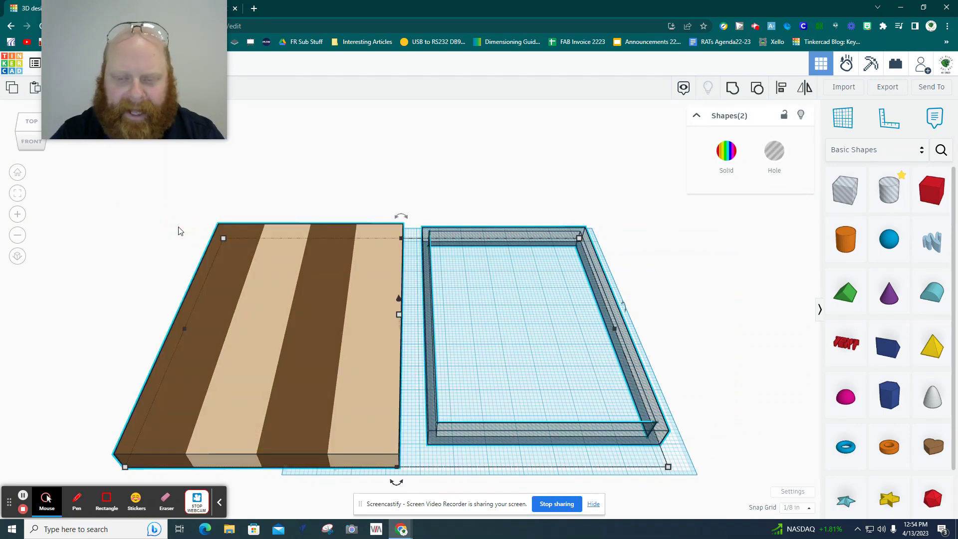
key("l")
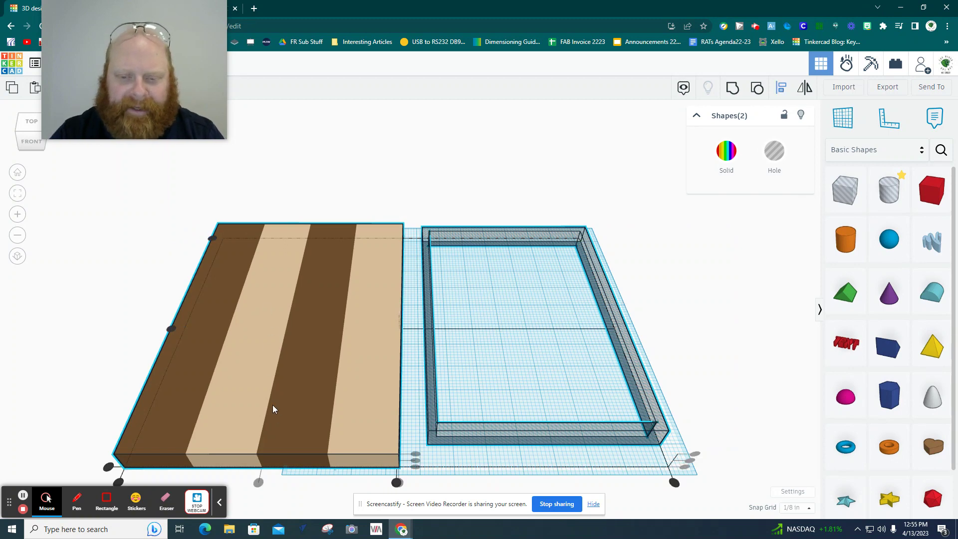
left_click(397, 482)
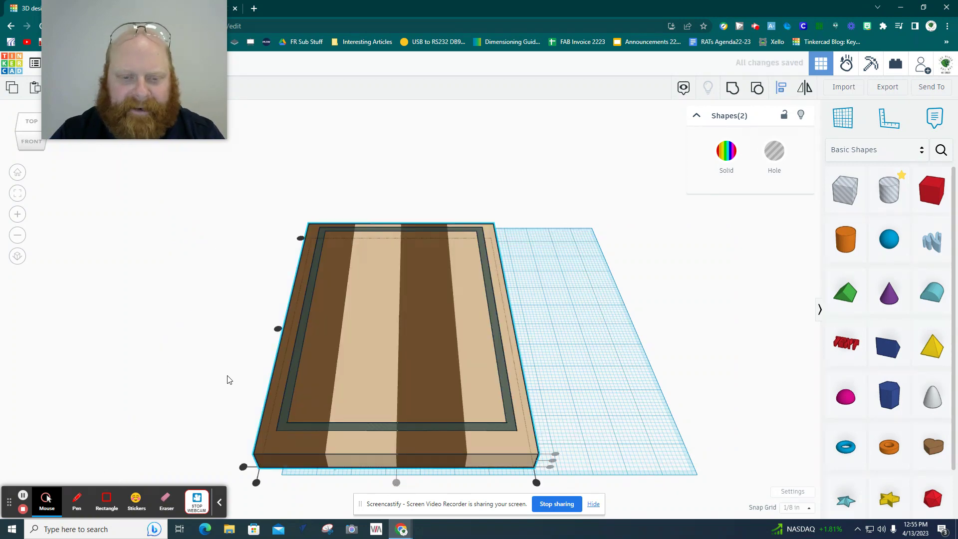
left_click(278, 330)
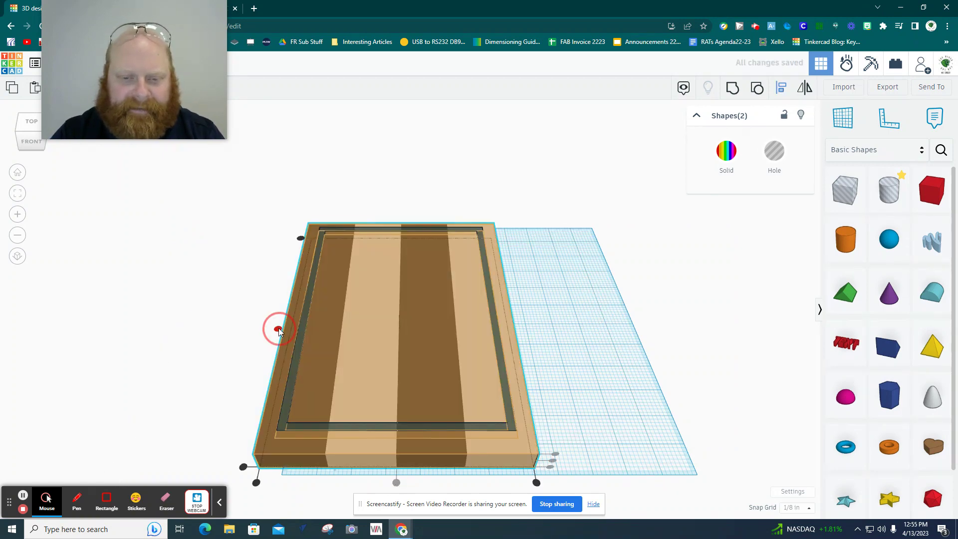
left_click(601, 392)
Raise the rectangular frame hole until only its lower edge sinks shallowly into the top surface of the striped board.
left_click(504, 434)
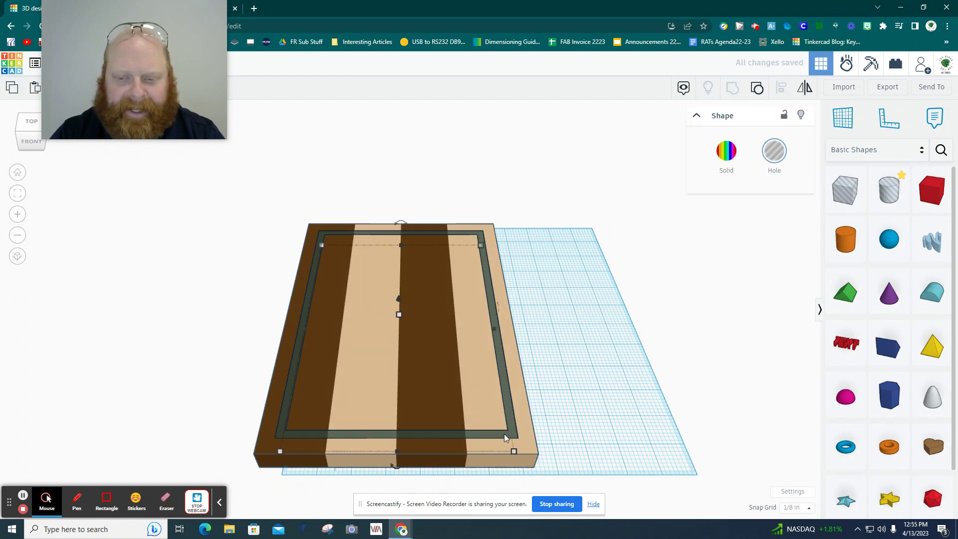
left_click(640, 410)
right_click_drag(640, 410, 616, 363)
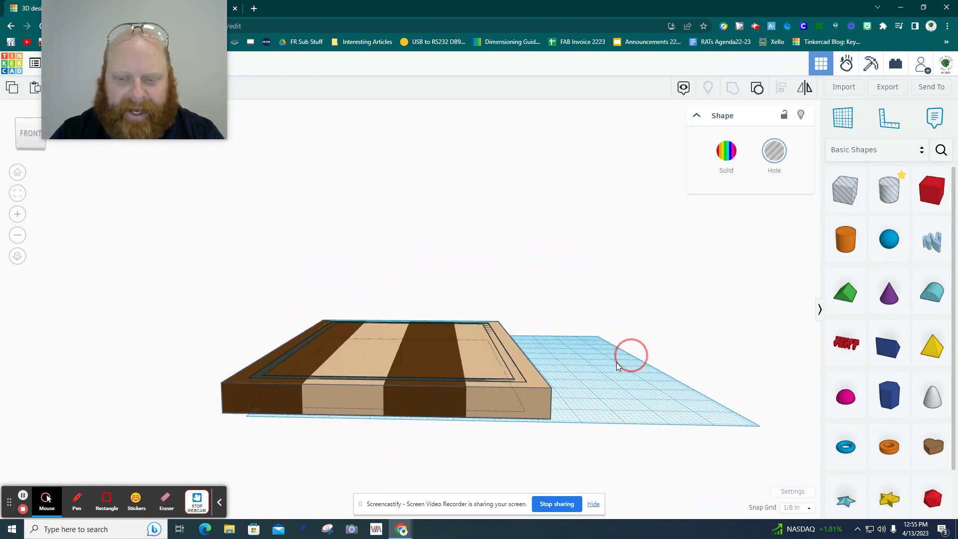
left_click(401, 324)
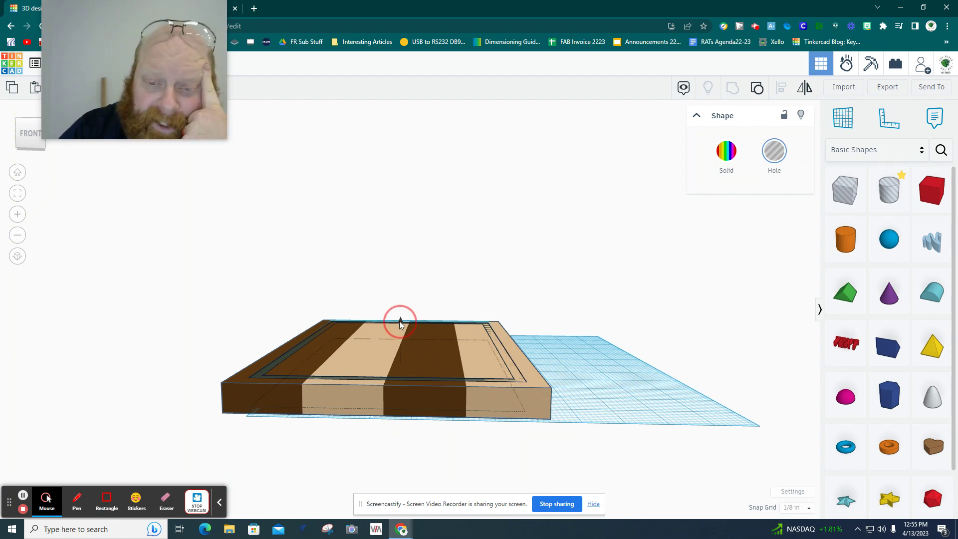
left_click_drag(400, 323, 401, 300)
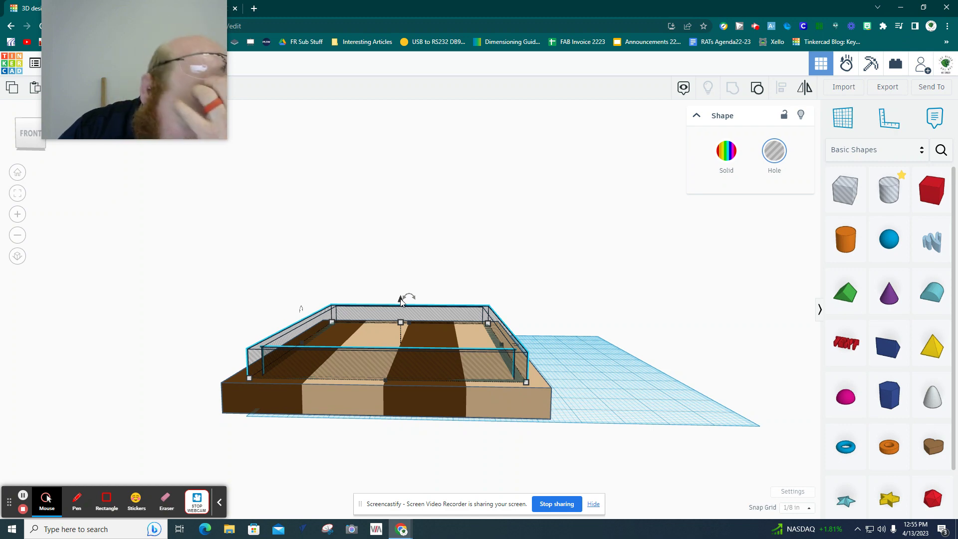
left_click_drag(400, 301, 399, 305)
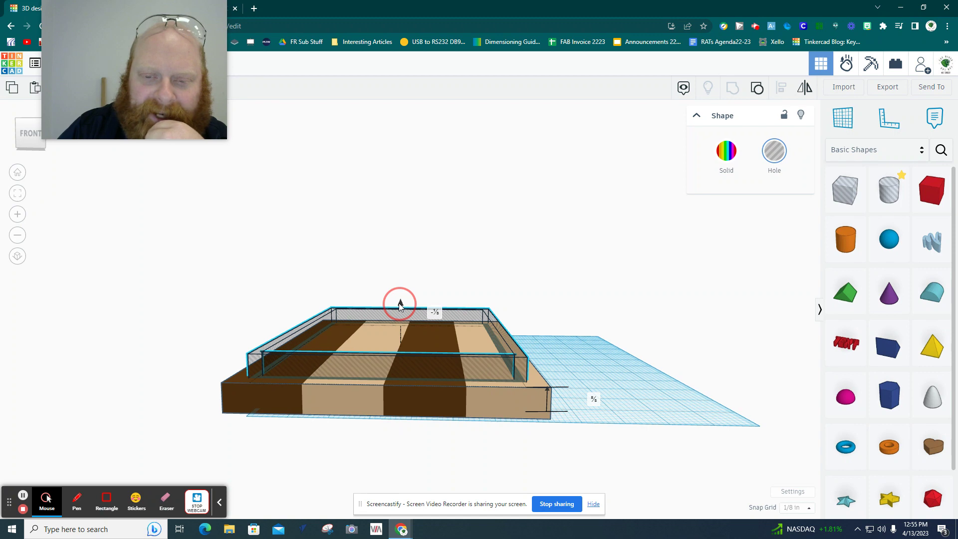
left_click_drag(400, 305, 400, 305)
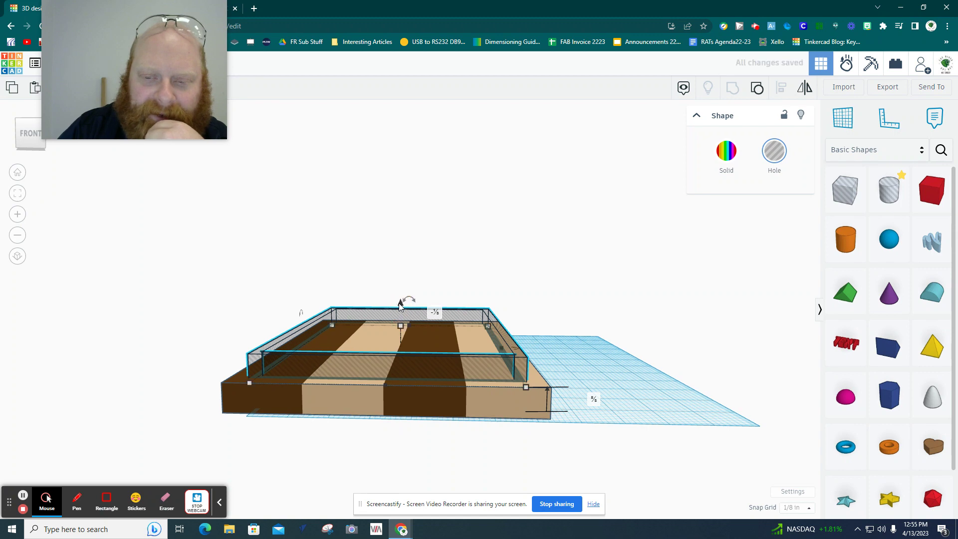
left_click(612, 371)
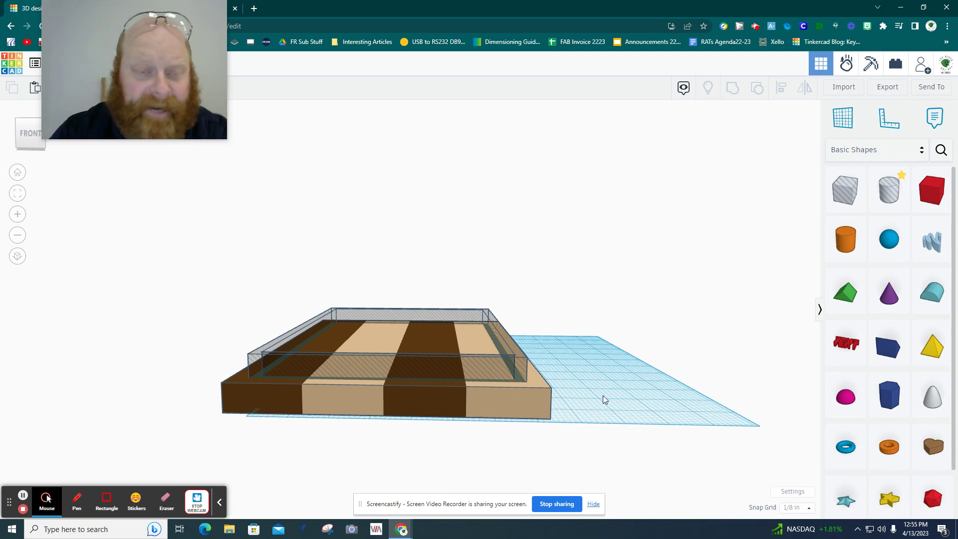
Group the striped board with the raised frame hole to cut the juice groove into its top.
right_click_drag(500, 444, 521, 494)
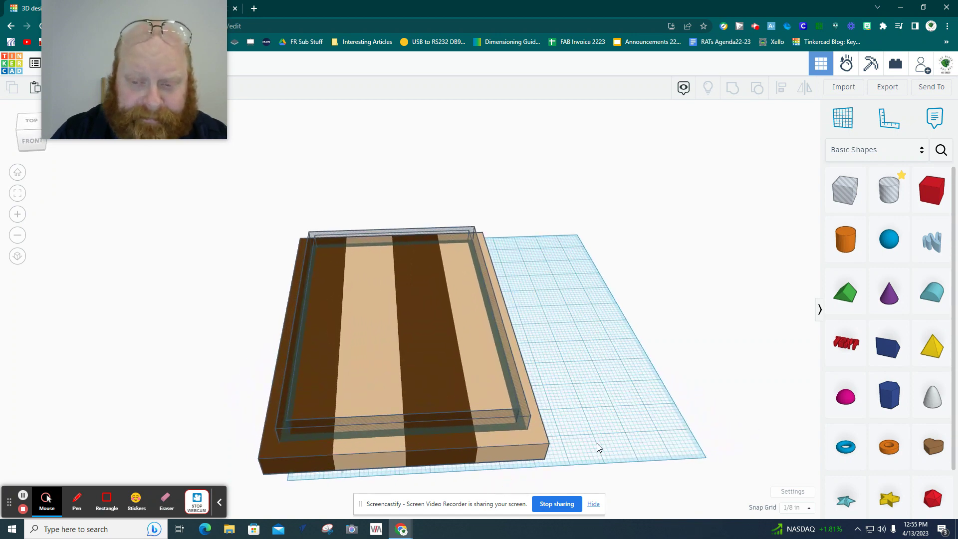
left_click_drag(589, 459, 378, 247)
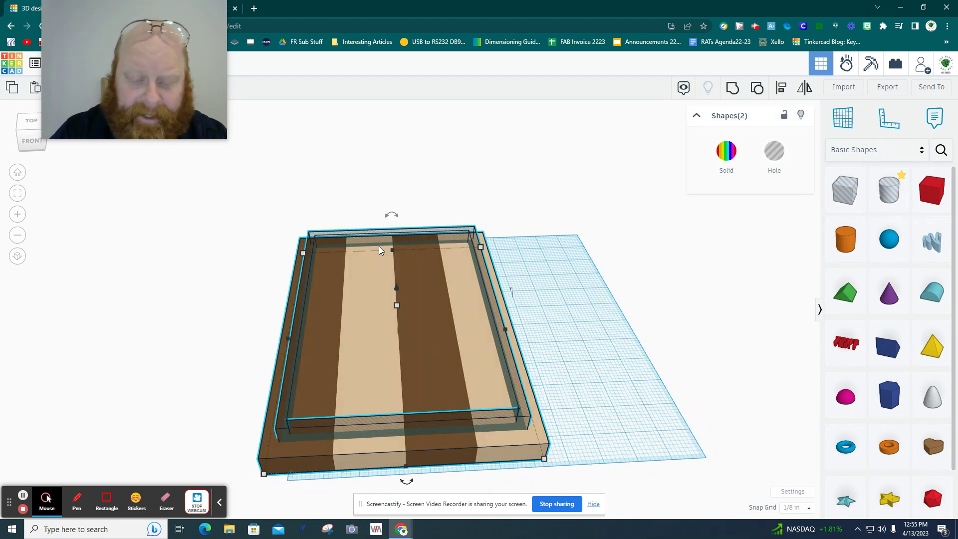
key("ctrl+g")
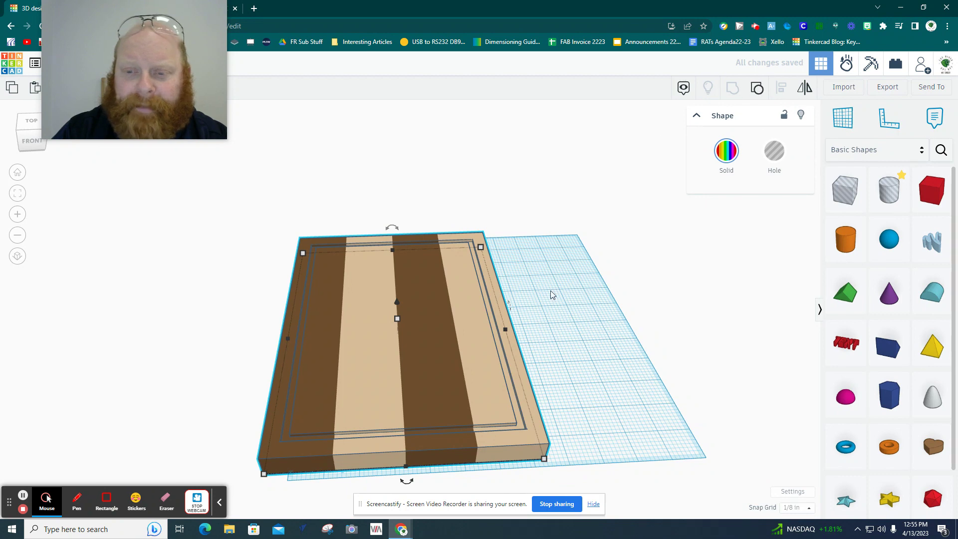
left_click(552, 295)
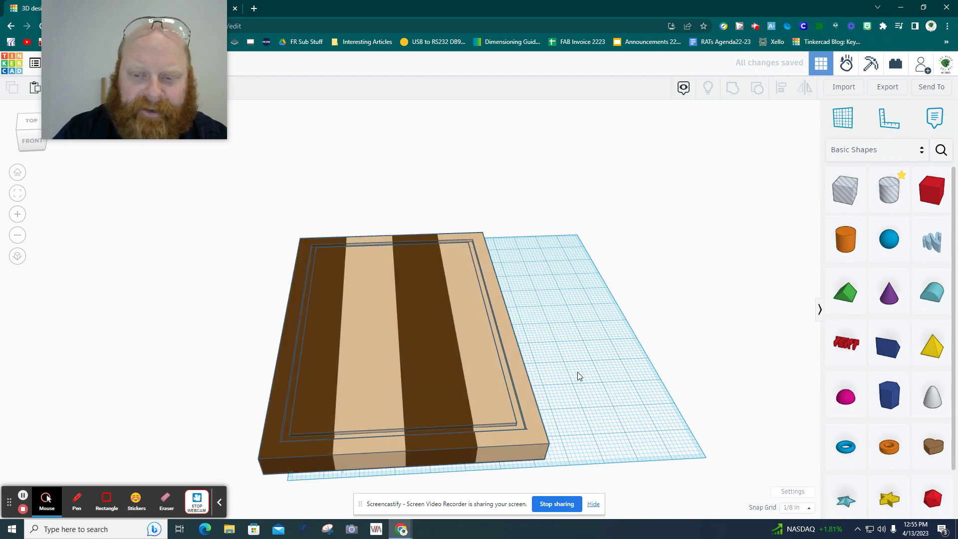
mouse_move(577, 373)
right_mouse_down()
mouse_move(577, 426)
mouse_move(570, 385)
right_mouse_up()
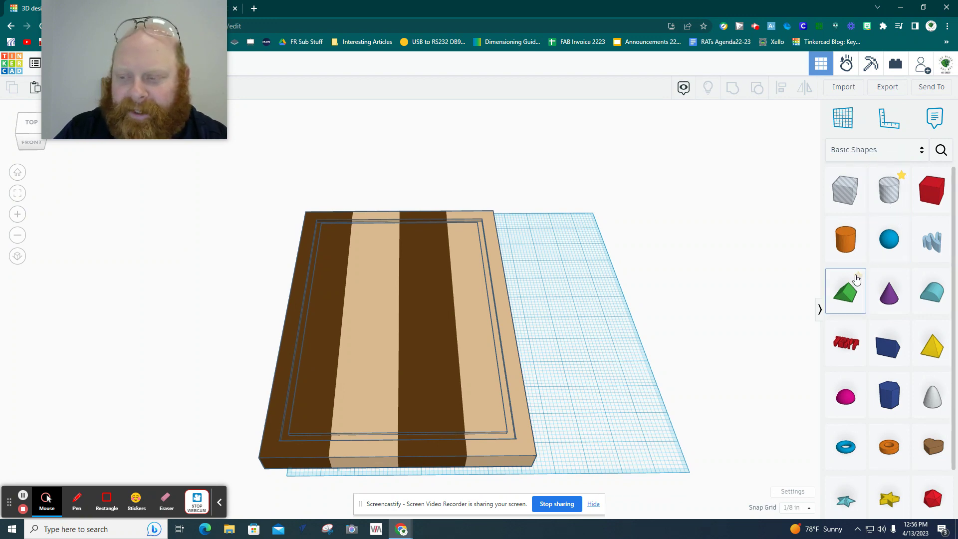
Place a cylinder on the board near its far end and turn it into a hole.
scroll(882, 352, "down", 1)
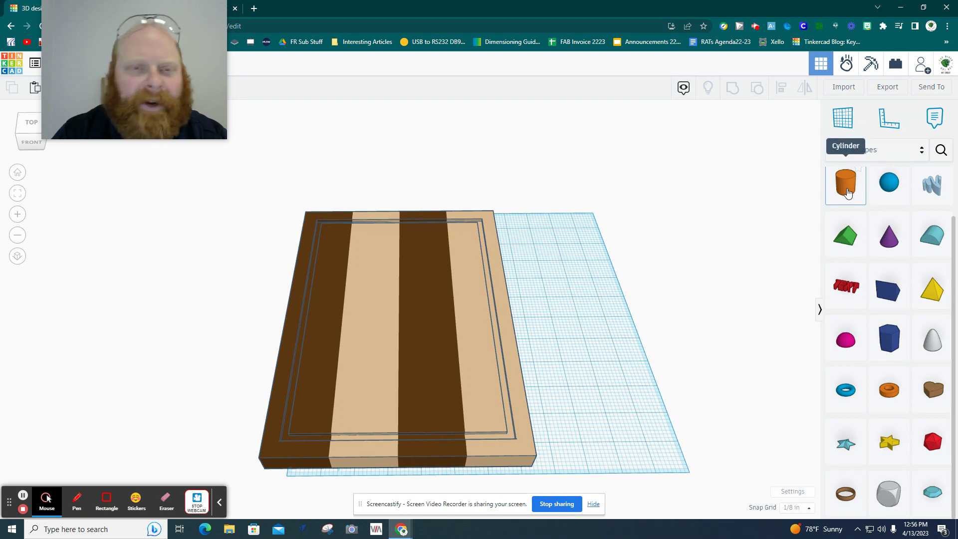
left_click_drag(846, 193, 364, 217)
left_click(779, 153)
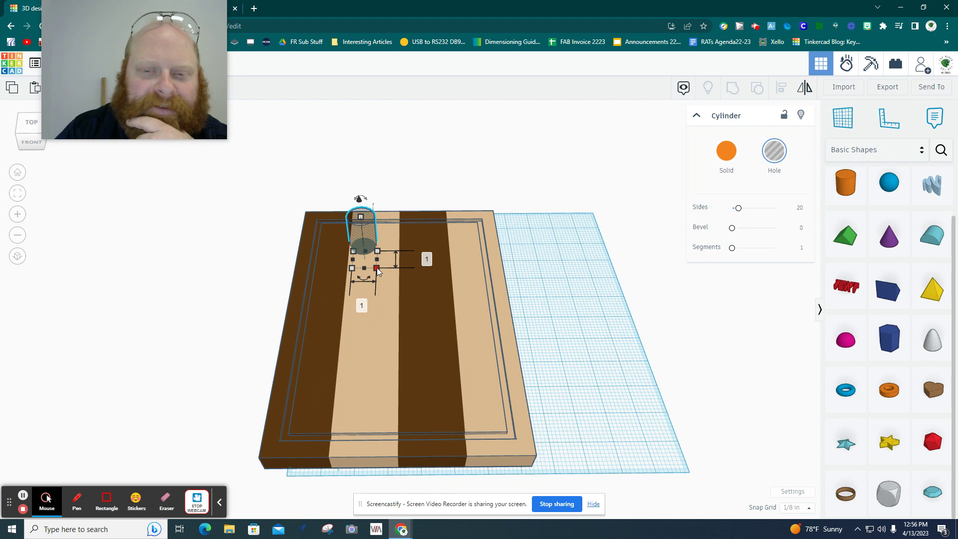
Set the cylinder hole's width to 4 inches.
mouse_move(365, 281)
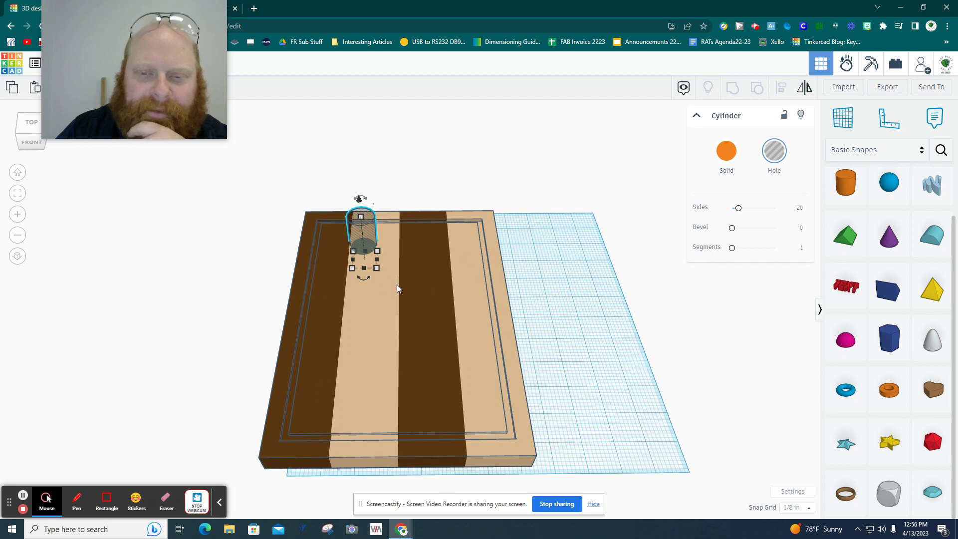
left_click(376, 268)
left_click(362, 307)
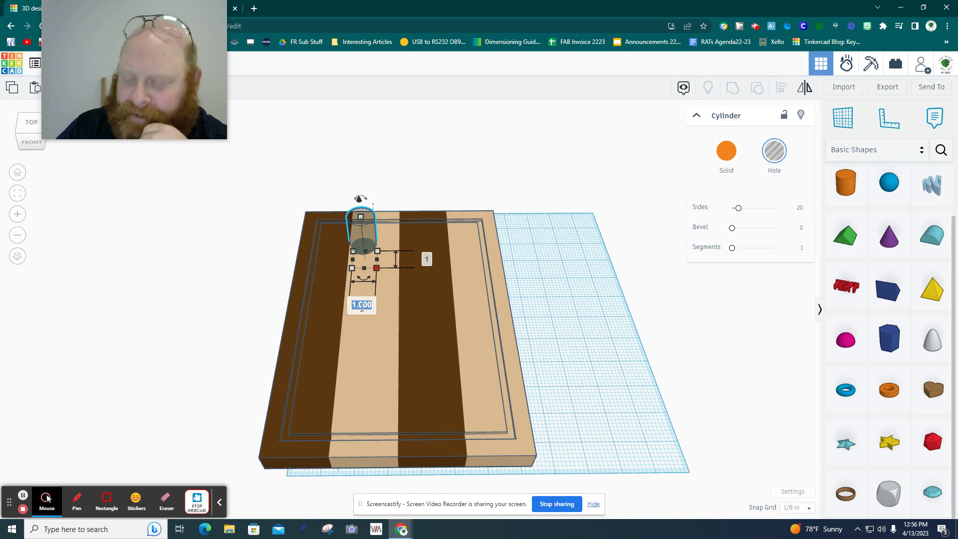
type("4")
key("Return")
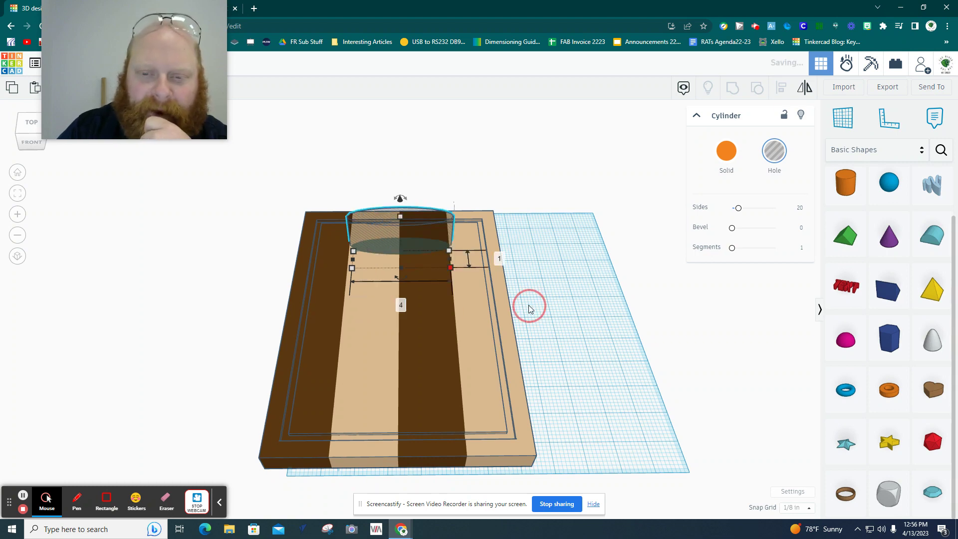
Set the cylinder hole's length to 1.5 inches to form an oval handle shape.
mouse_move(532, 329)
right_mouse_down()
mouse_move(560, 325)
mouse_move(548, 359)
right_mouse_up()
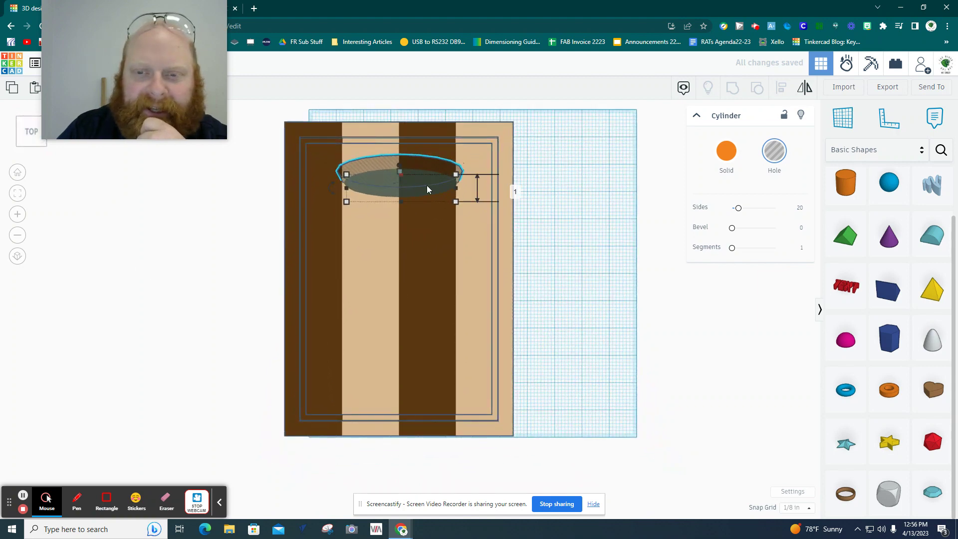
left_click(512, 191)
type("1")
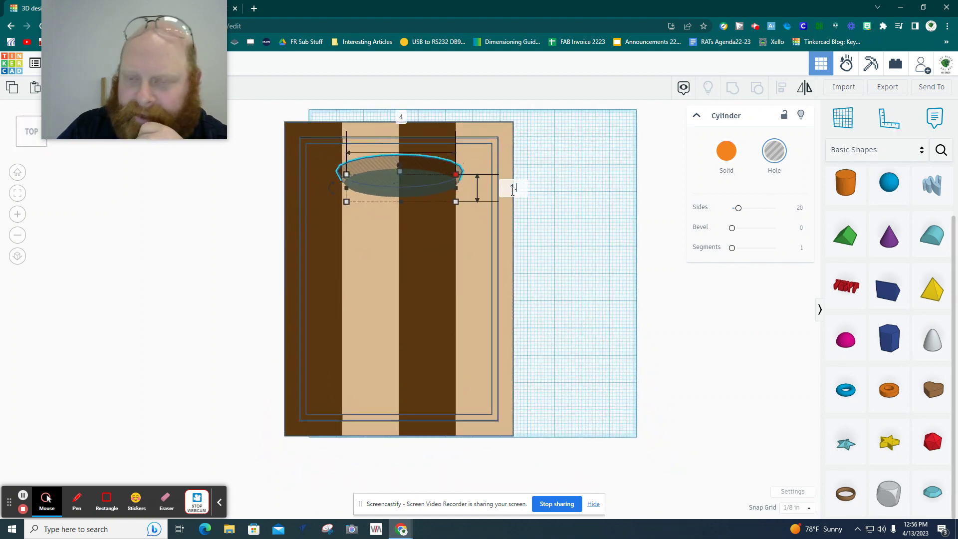
key("BackSpace")
type("4")
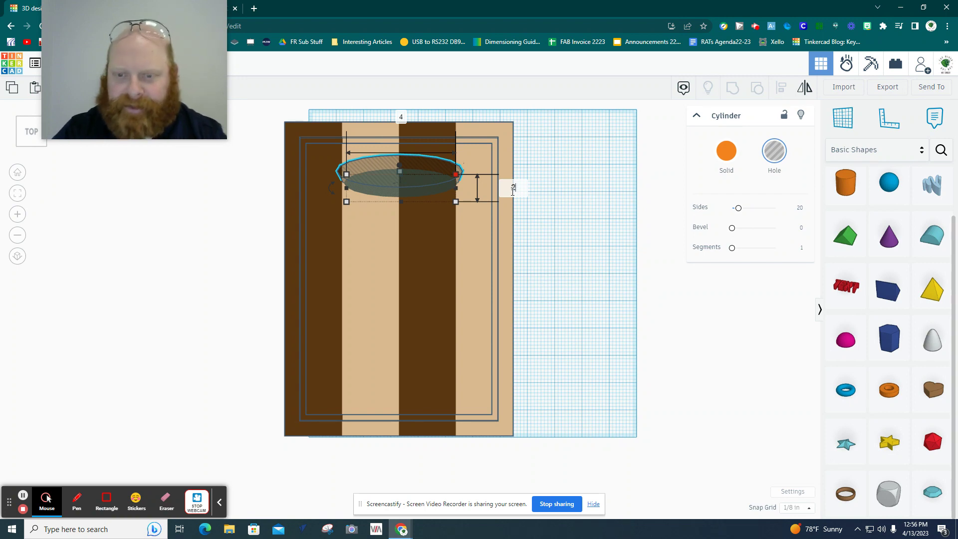
key("Return")
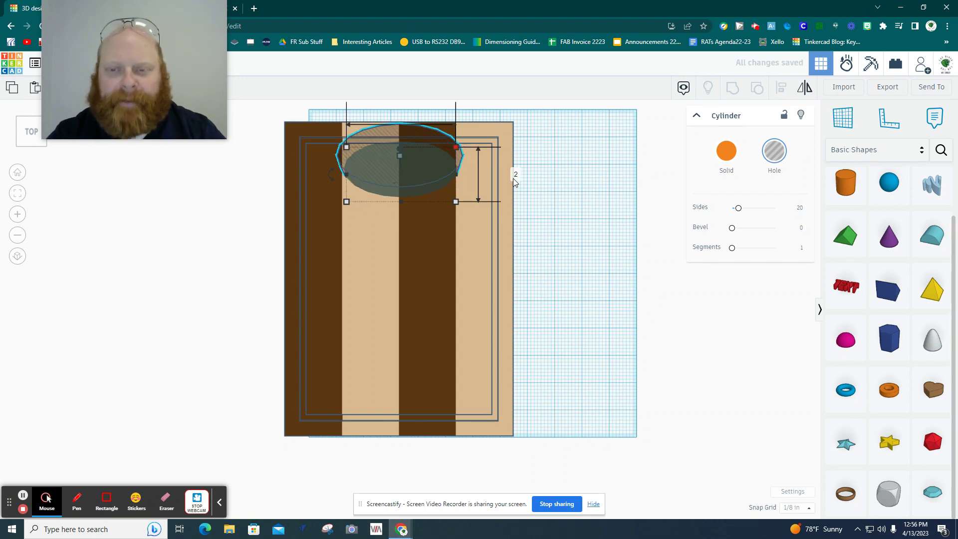
left_click(513, 176)
type("1.5")
key("Return")
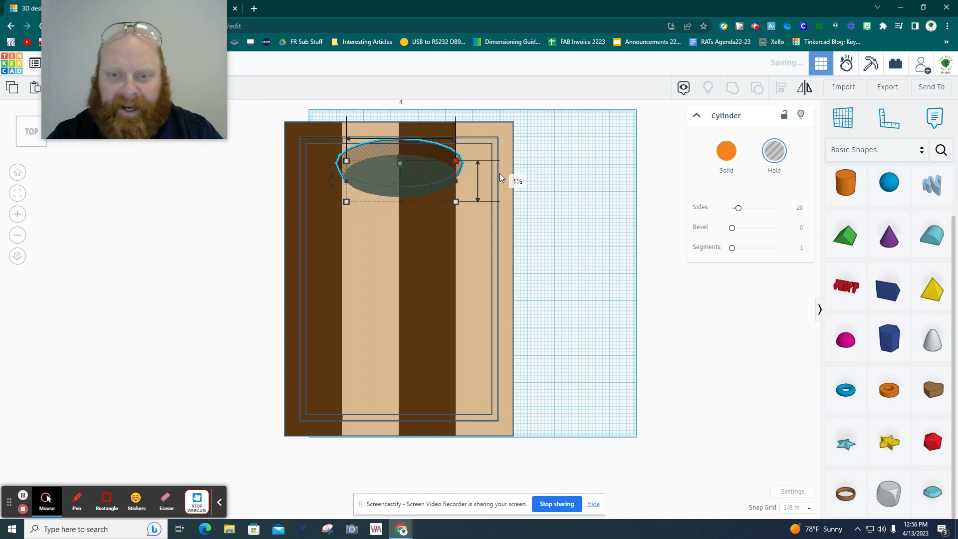
left_click(541, 180)
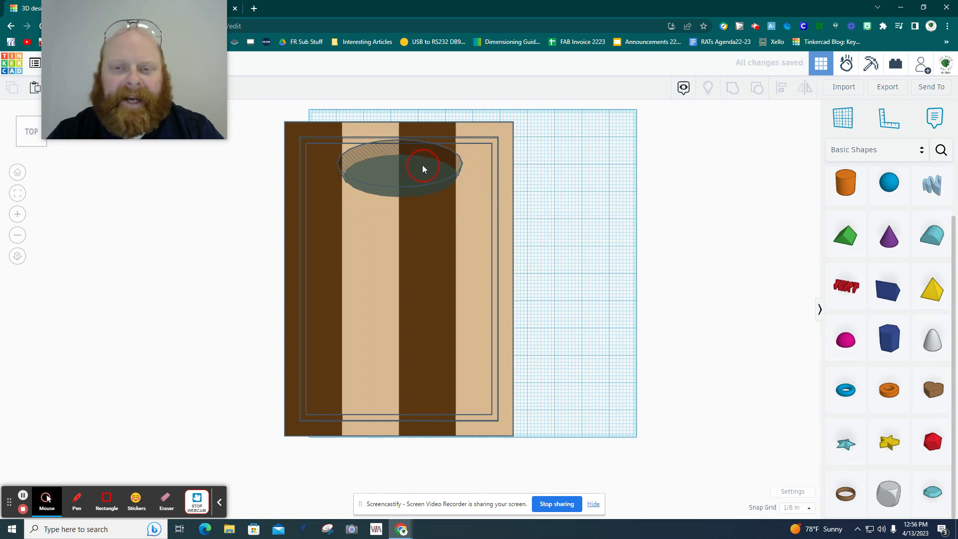
Try nudging the oval hole toward the board's middle, and nudge it back to its place near the far end.
left_click(422, 166)
key("Down")
key("Down")
key("Down")
key("Down")
key("Down")
key("Down")
key("Down")
key("Down")
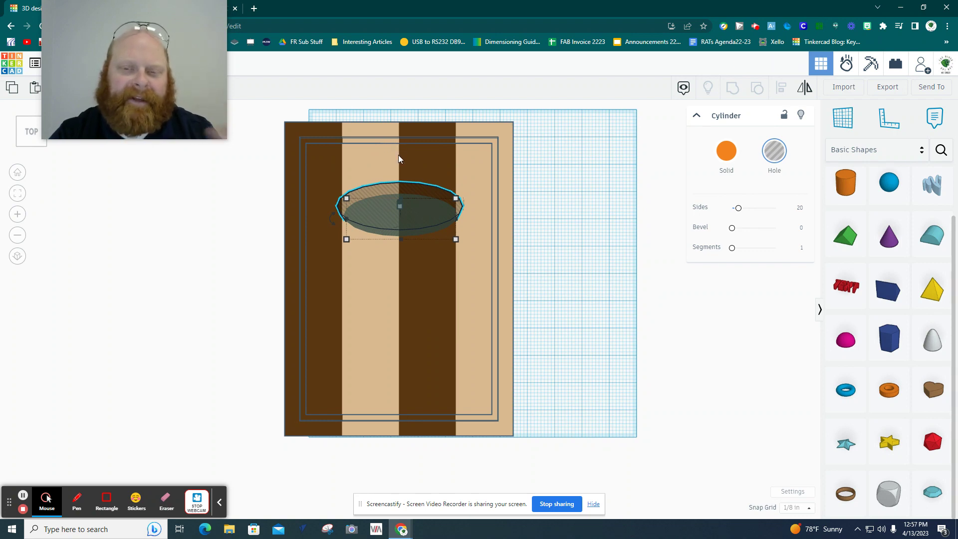
key("Up")
key("Up")
key("Up")
key("Up")
key("Up")
key("Up")
key("Up")
key("Up")
key("Up")
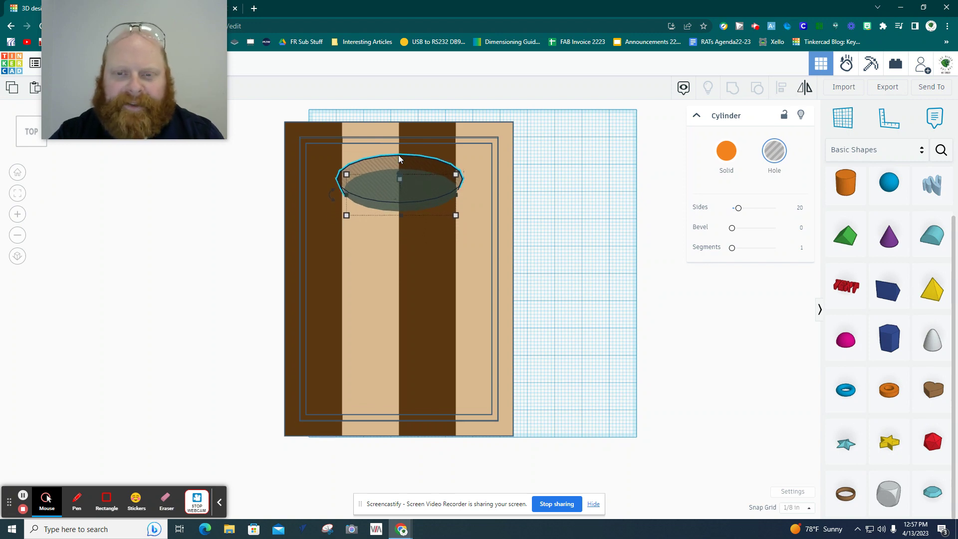
key("Up")
key("Up")
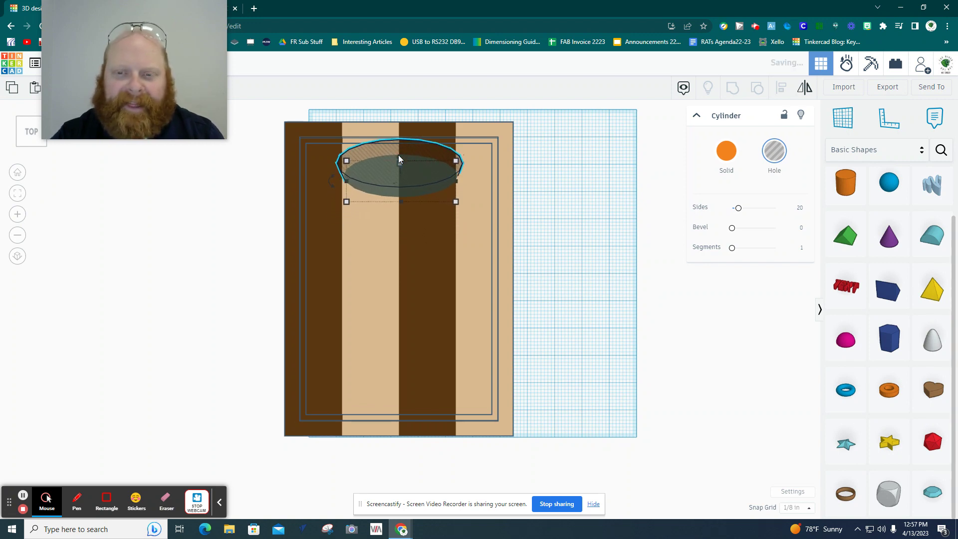
left_click(549, 214)
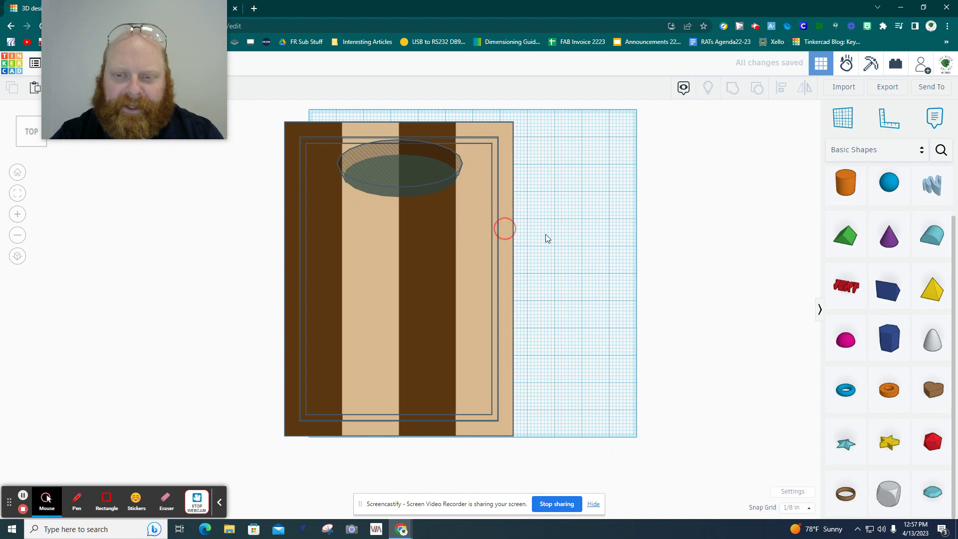
Lower the oval cylinder hole so that it passes through the full thickness of the board.
right_click_drag(504, 227, 569, 322)
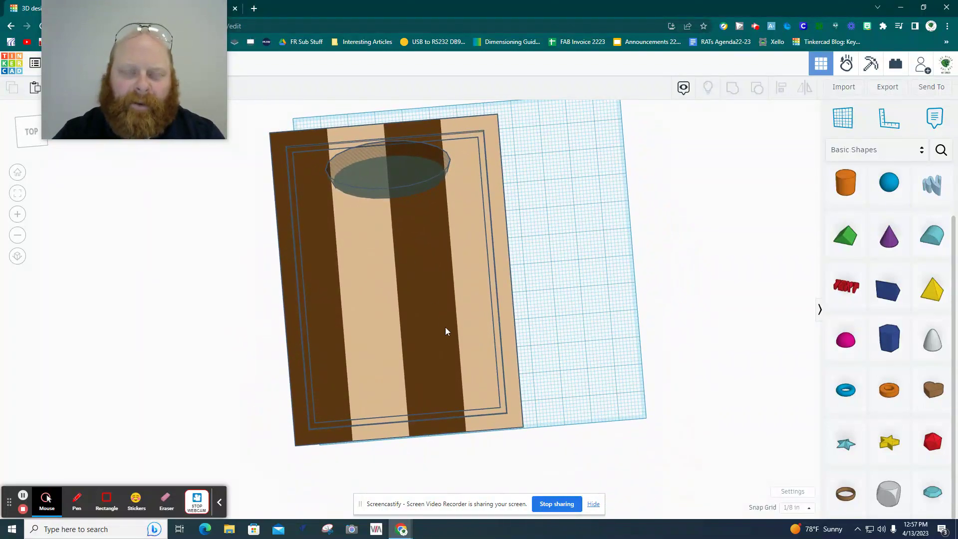
right_click_drag(448, 339, 423, 259)
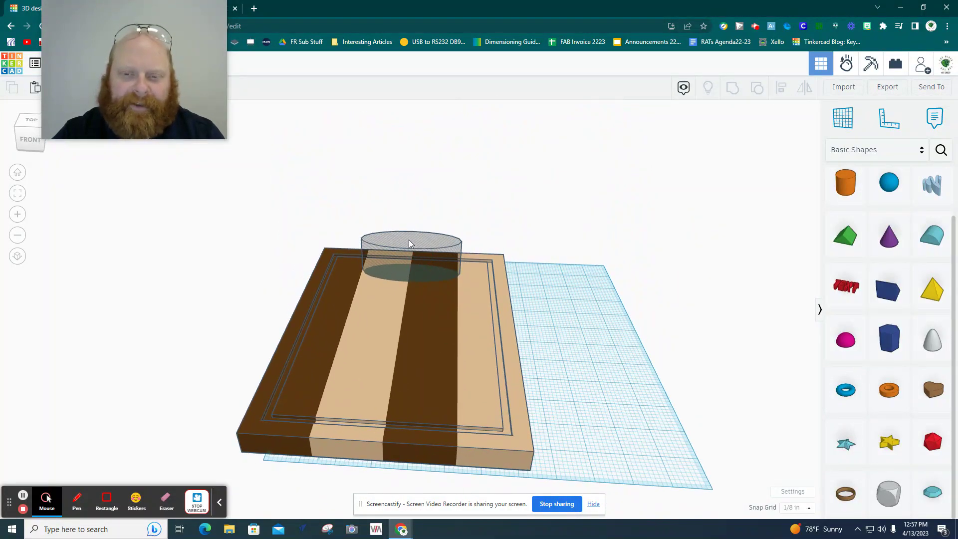
left_click(409, 241)
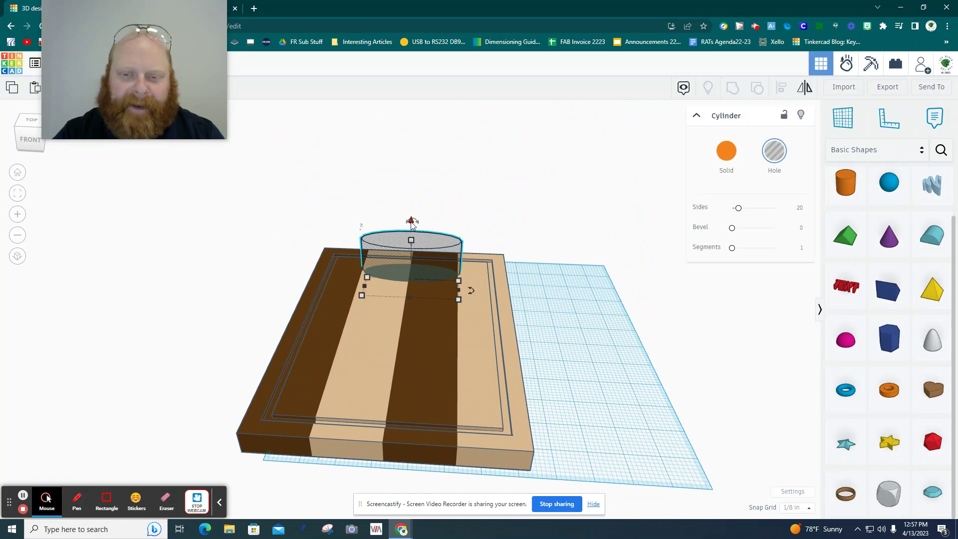
left_click_drag(411, 225, 412, 235)
Group the board with the oval hole to cut the handle opening through it.
left_click(604, 302)
right_click_drag(579, 489, 586, 466)
left_click_drag(588, 402, 361, 218)
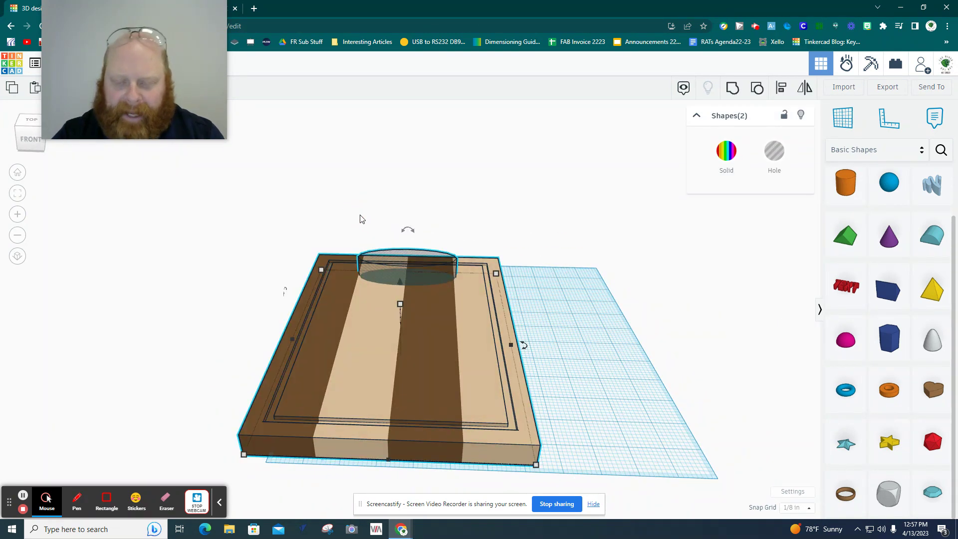
key("ctrl+g")
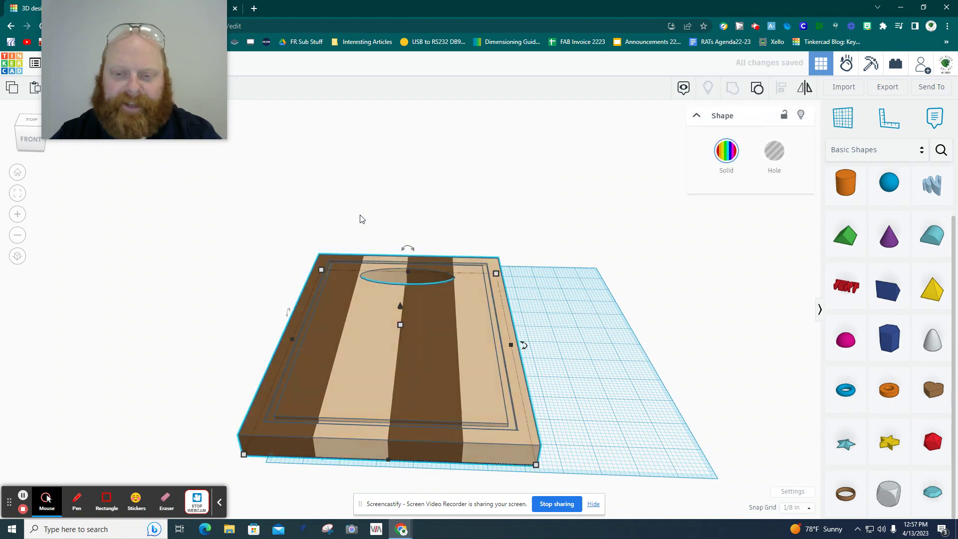
Move the finished board sideways by about 2.19 inches to the middle of the workplane.
left_click(571, 252)
left_click_drag(420, 316, 452, 332)
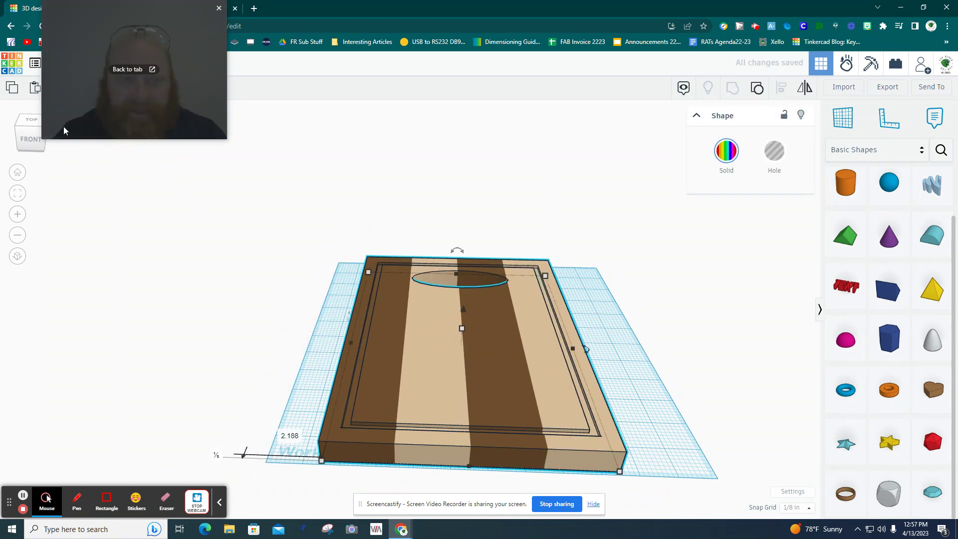
left_click(34, 124)
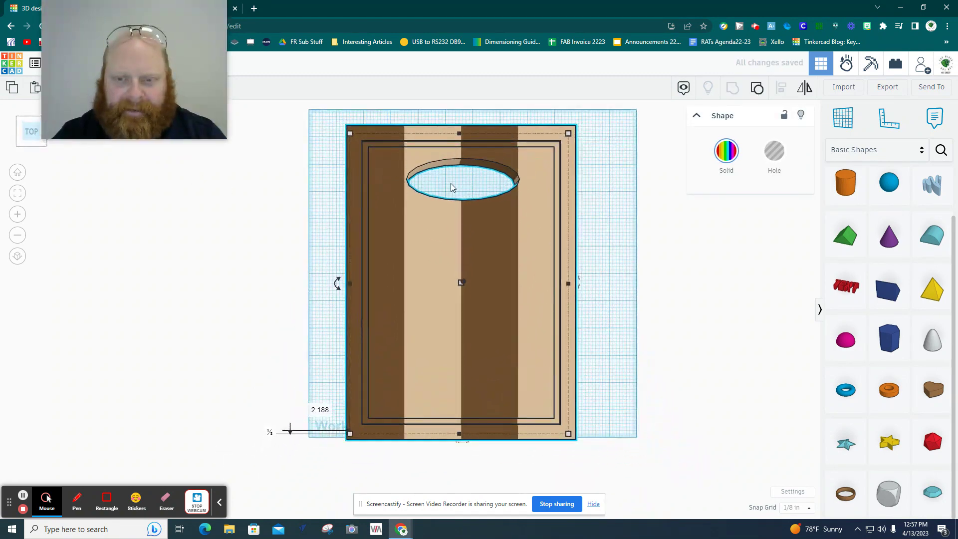